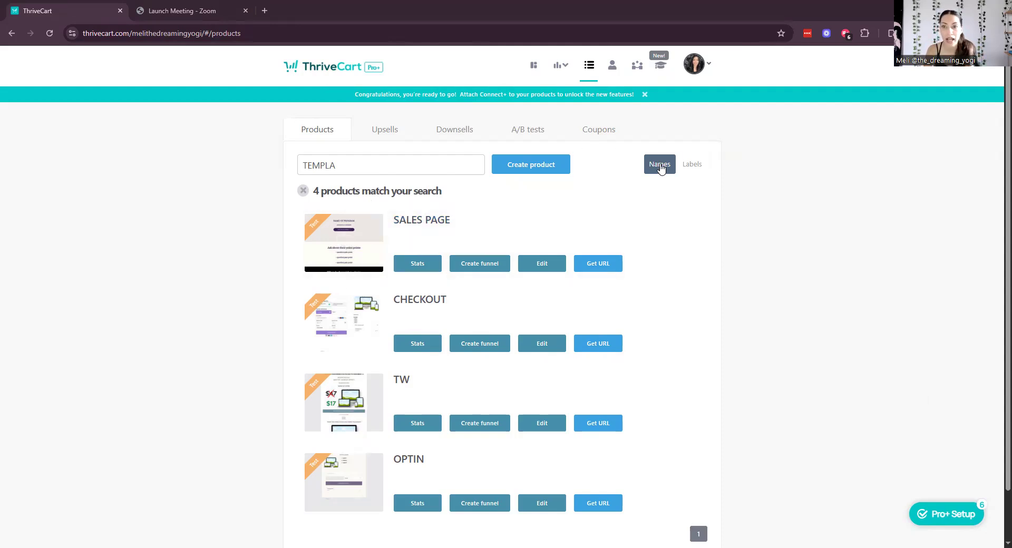
Open the Create product dialog, dismiss it once, then reopen it to show Digital/Physical.
left_click(521, 171)
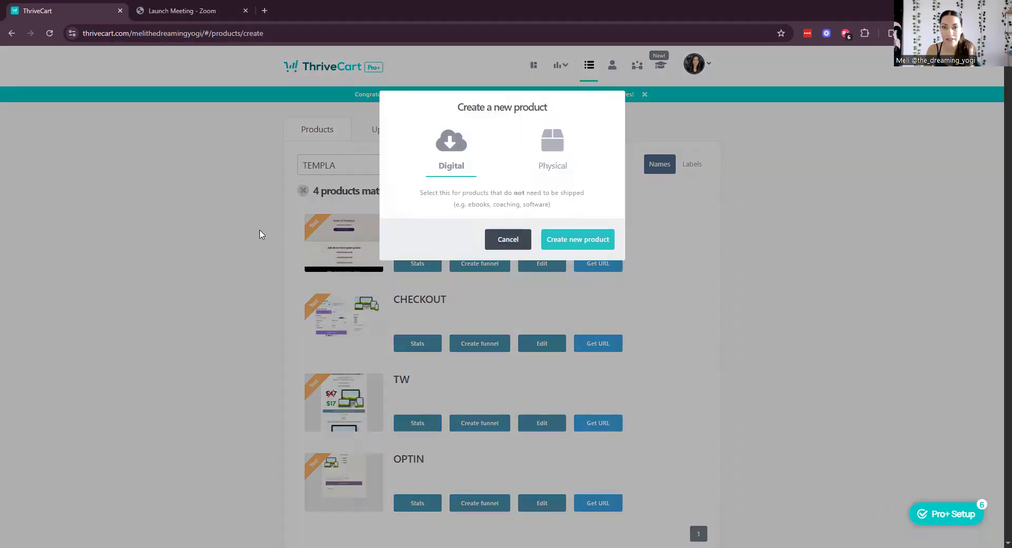
left_click(486, 241)
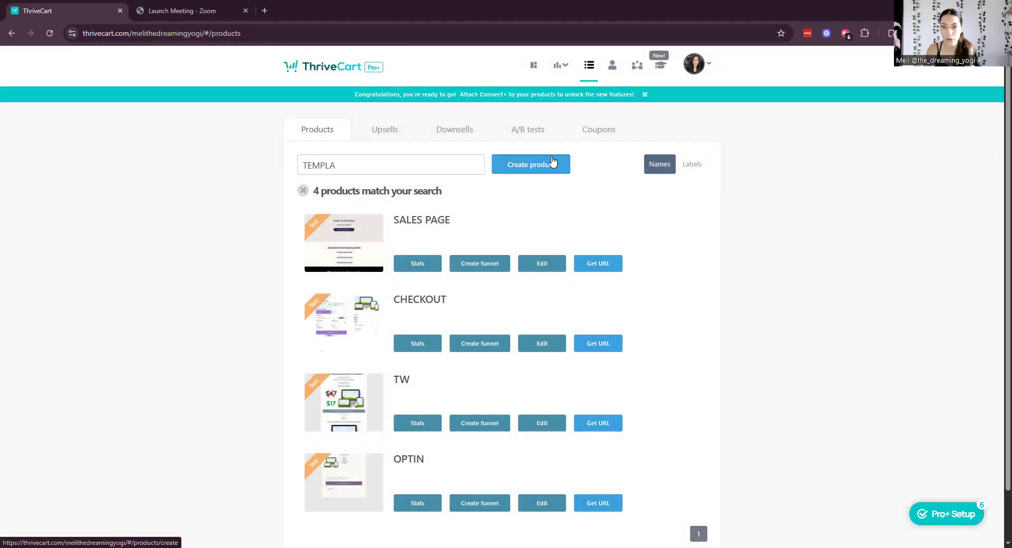
left_click(552, 166)
Create a digital product named 'Product Page' with label '[TEMPLATE]' and proceed.
left_click(561, 245)
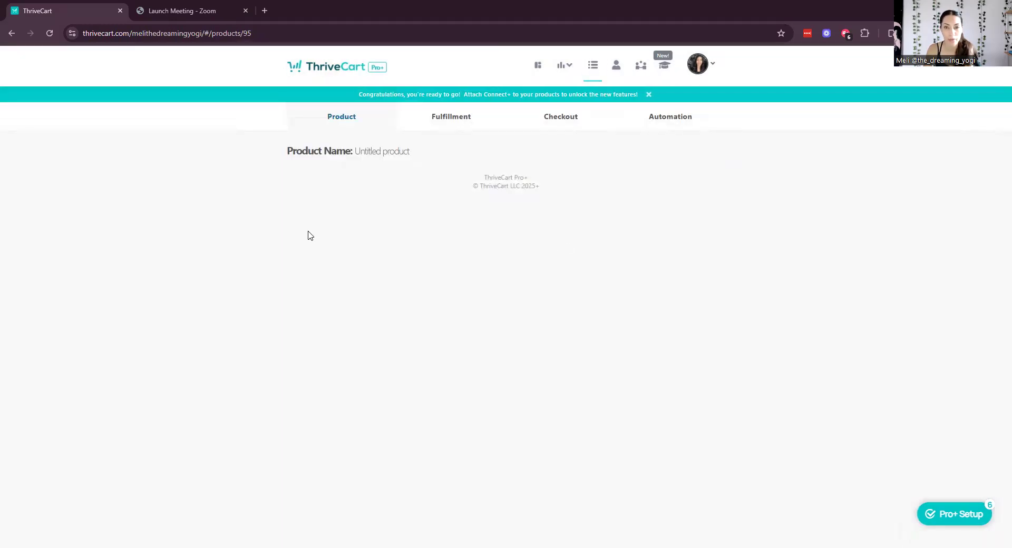
left_click(326, 244)
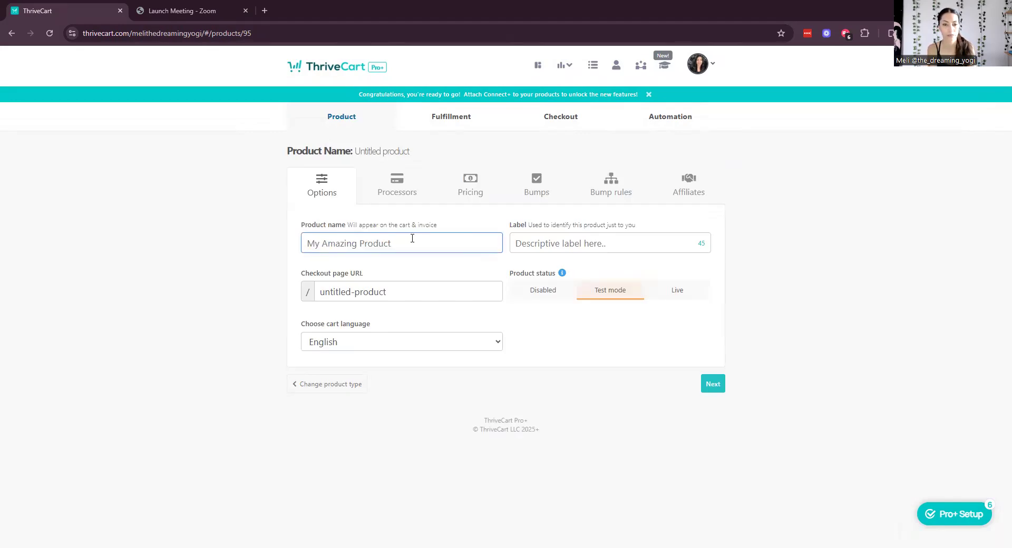
type("pRODUC")
key("BackSpace")
key("BackSpace")
key("BackSpace")
key("BackSpace")
key("BackSpace")
key("BackSpace")
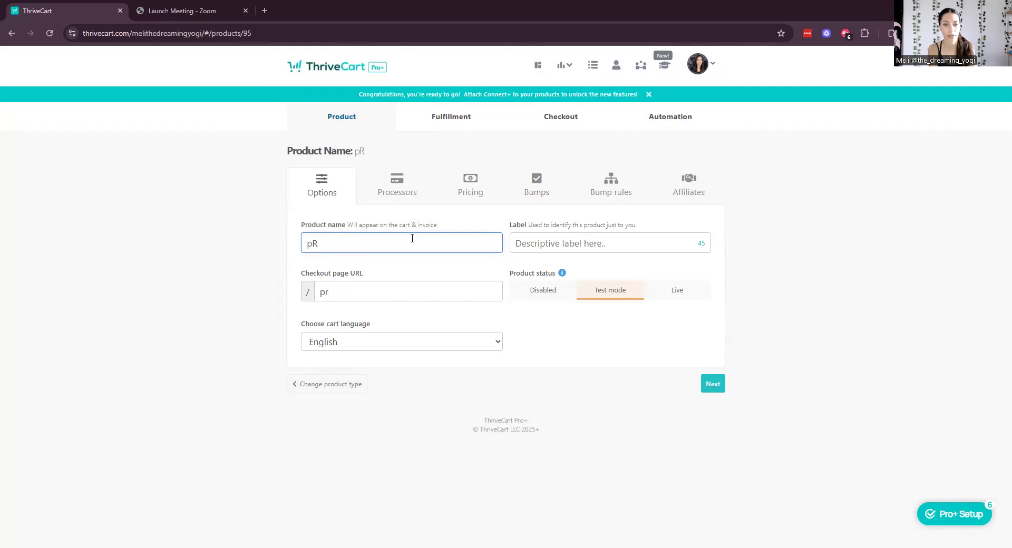
type("Product Page")
key("Tab")
type("[")
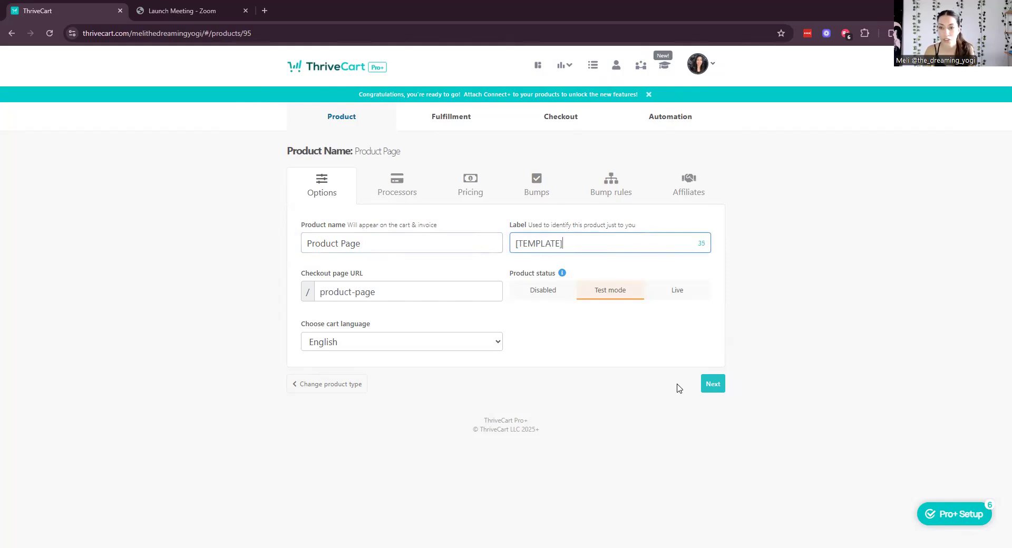
left_click(720, 388)
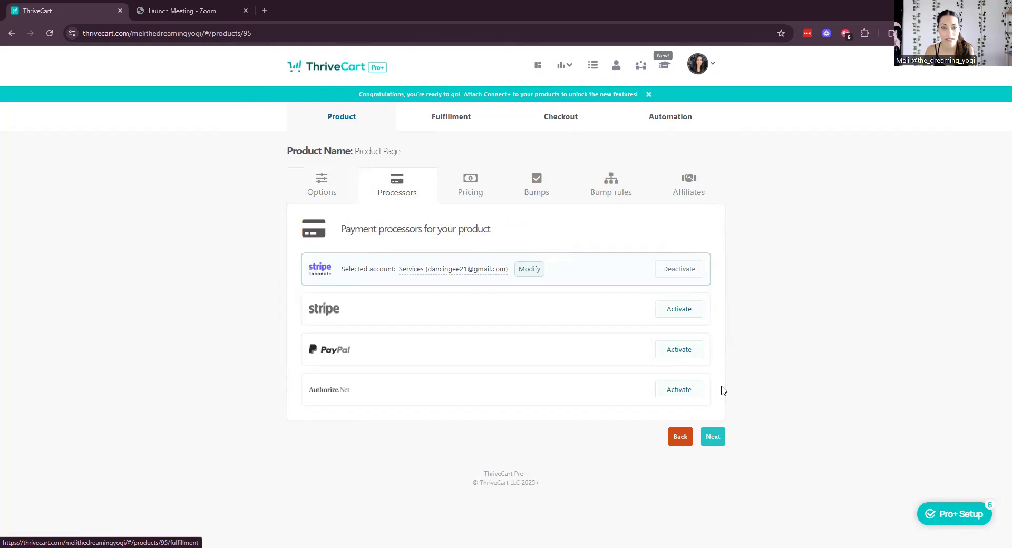
Keep USD as the currency and set the product price to 0.
left_click(713, 438)
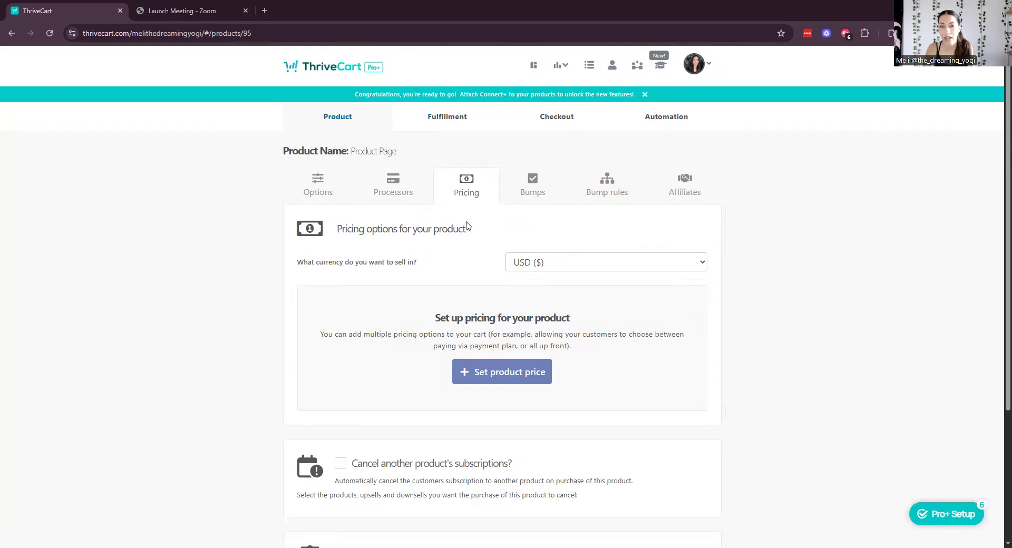
left_click(653, 262)
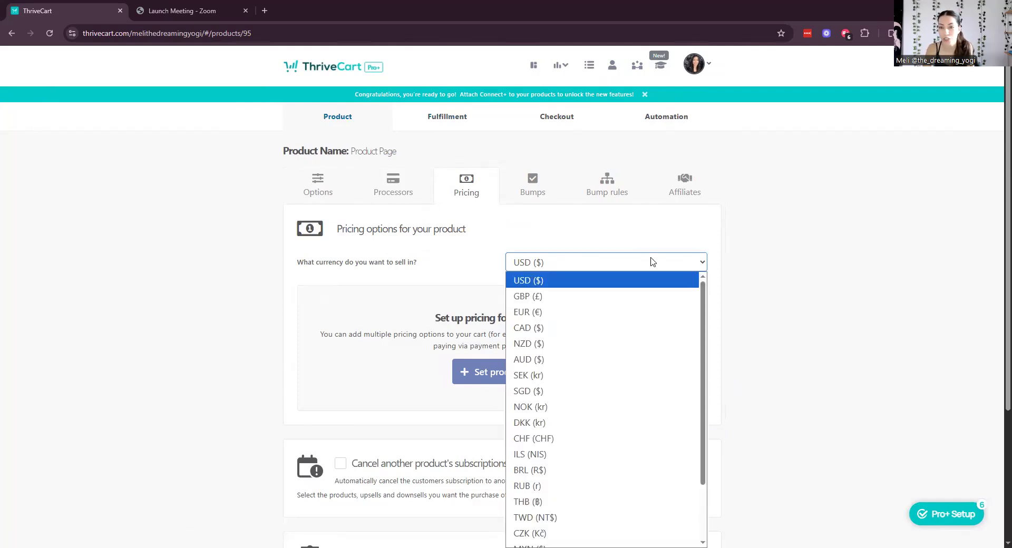
left_click(653, 262)
left_click(497, 375)
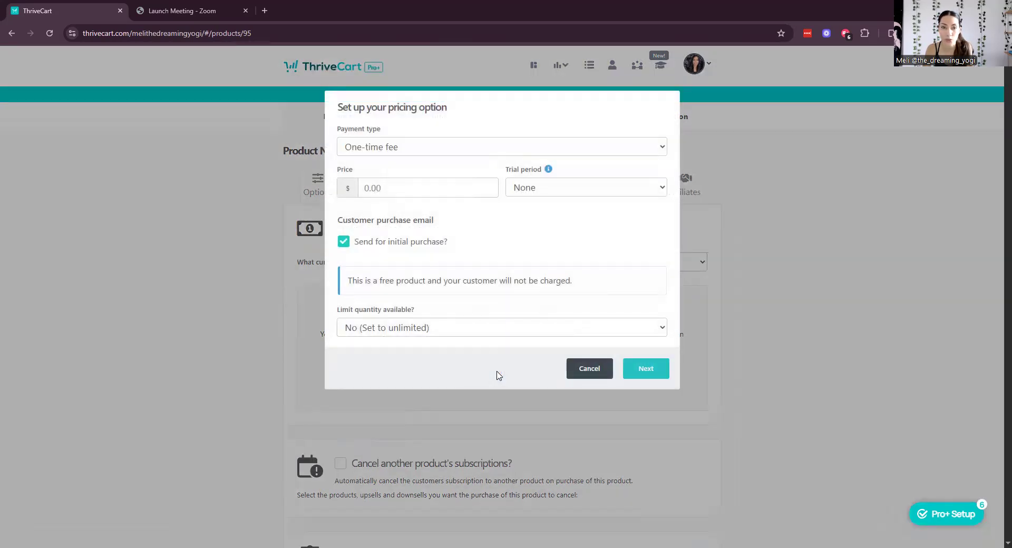
left_click(403, 181)
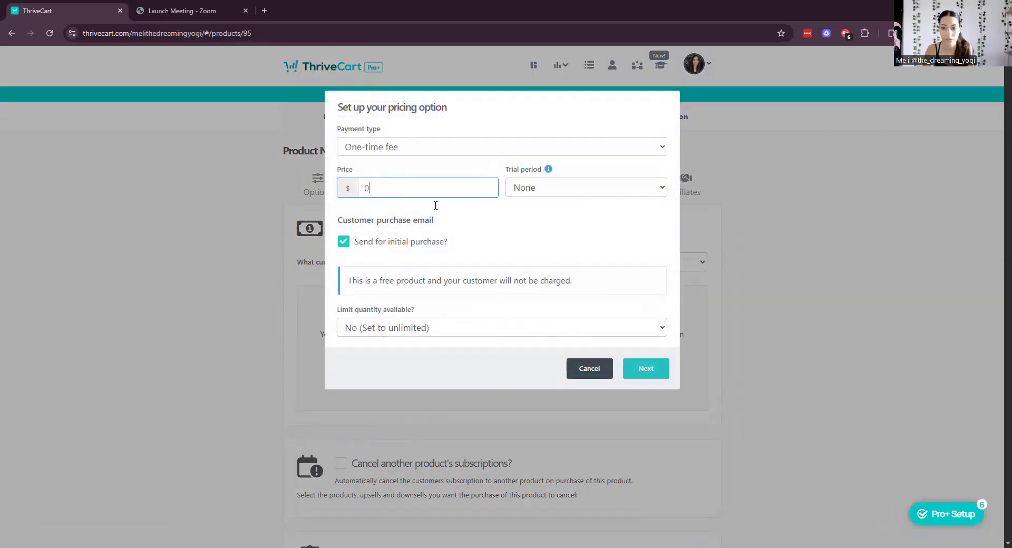
type("0")
left_click(639, 367)
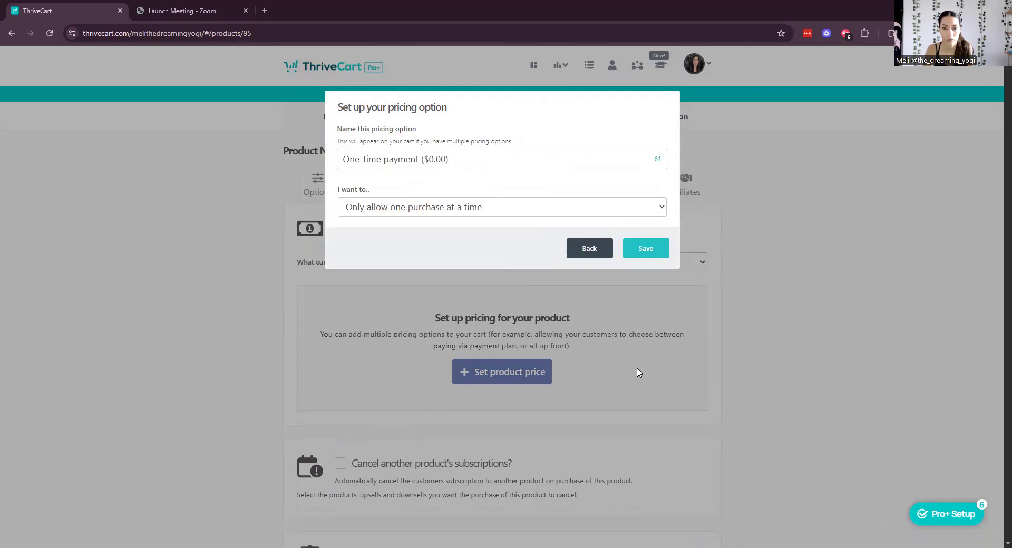
Rename the pricing option to 'Free', save it, and continue to bumps.
double_click(416, 159)
key("ctrl+a")
type("f")
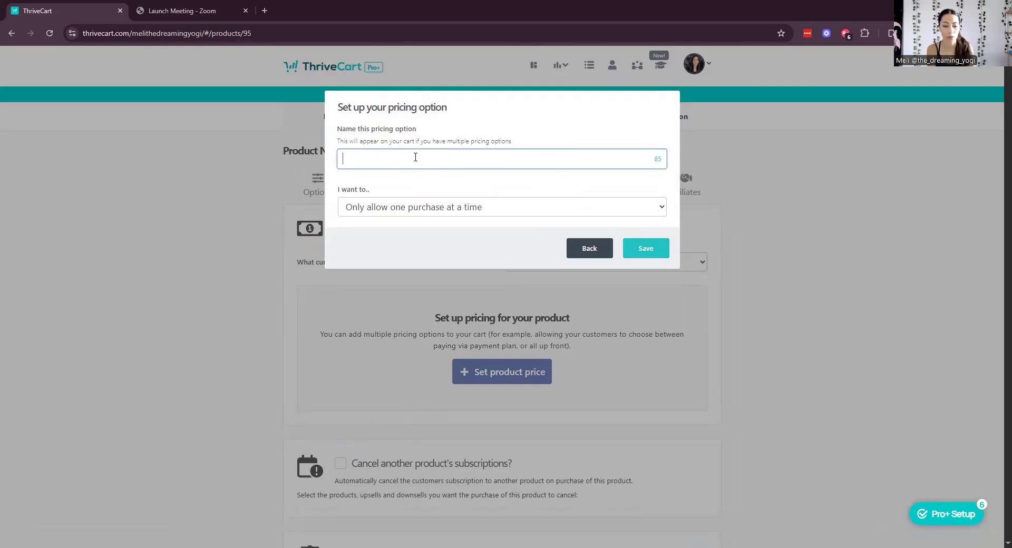
left_click(639, 253)
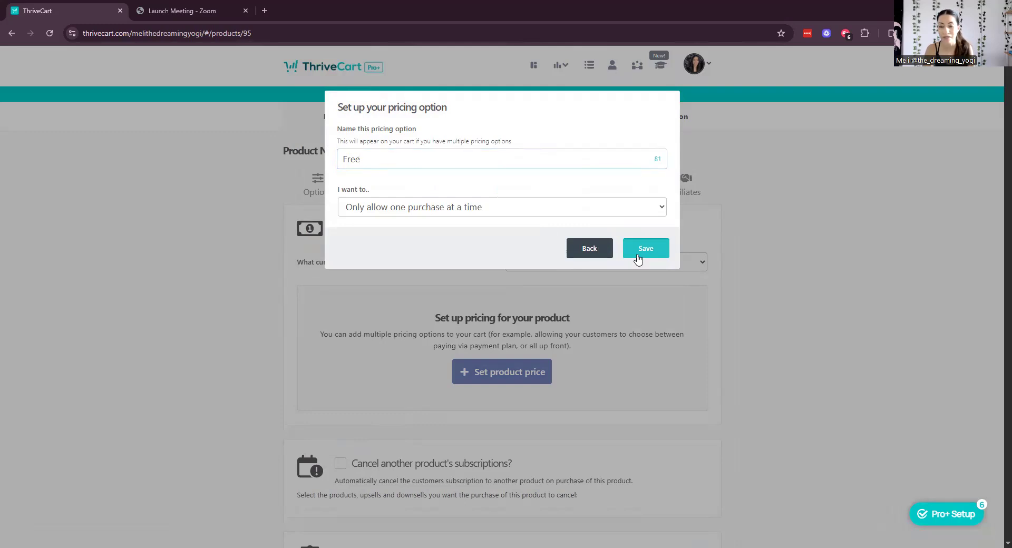
scroll(764, 298, "down", 2)
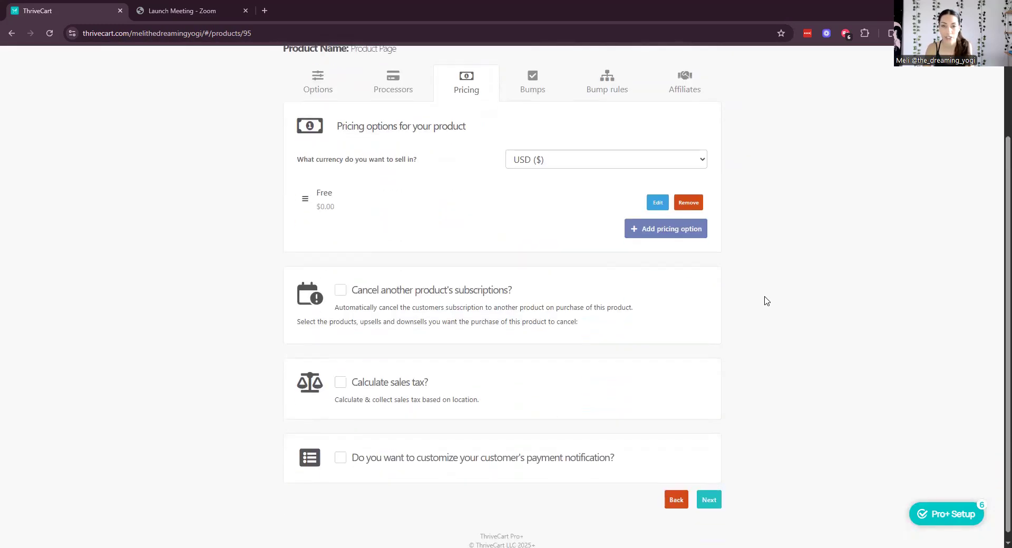
left_click(710, 492)
Skip bumps and affiliates, enter the support e-mail address under Fulfillment, and continue.
left_click(713, 407)
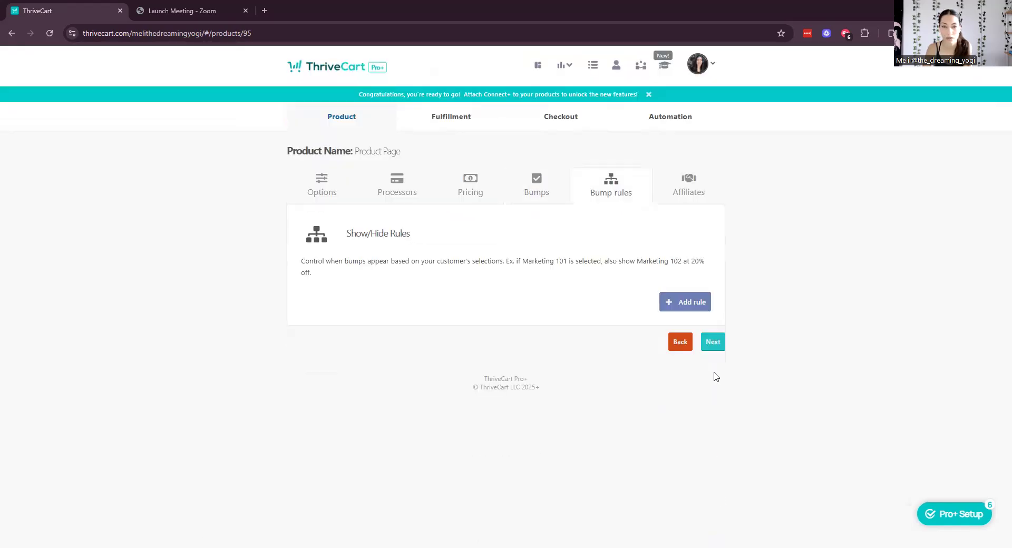
left_click(716, 343)
left_click(713, 270)
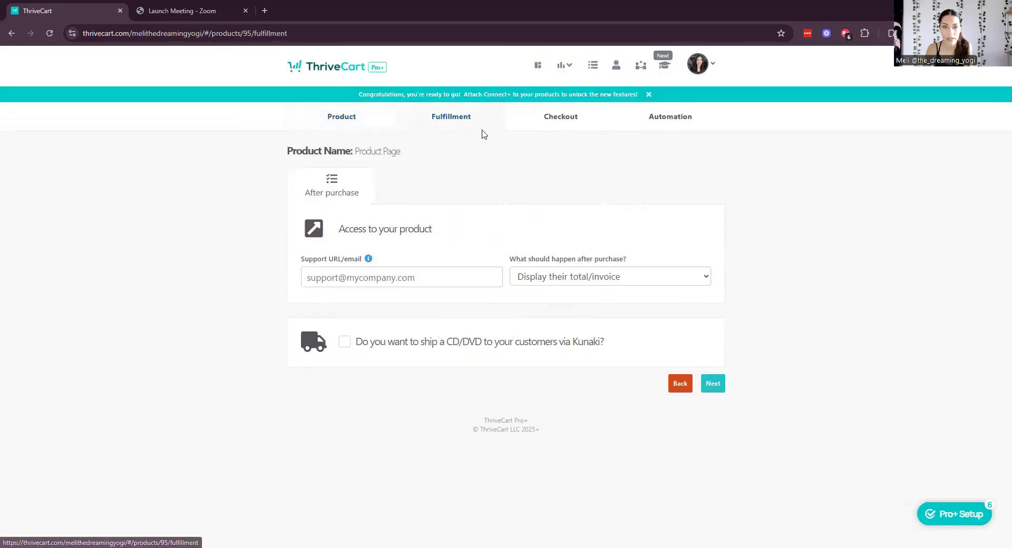
left_click(445, 279)
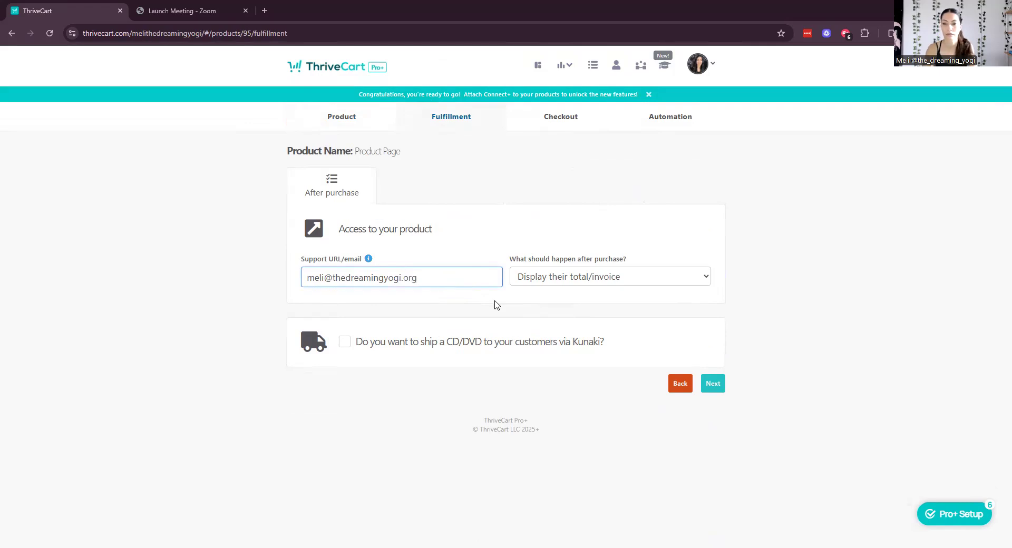
left_click(713, 383)
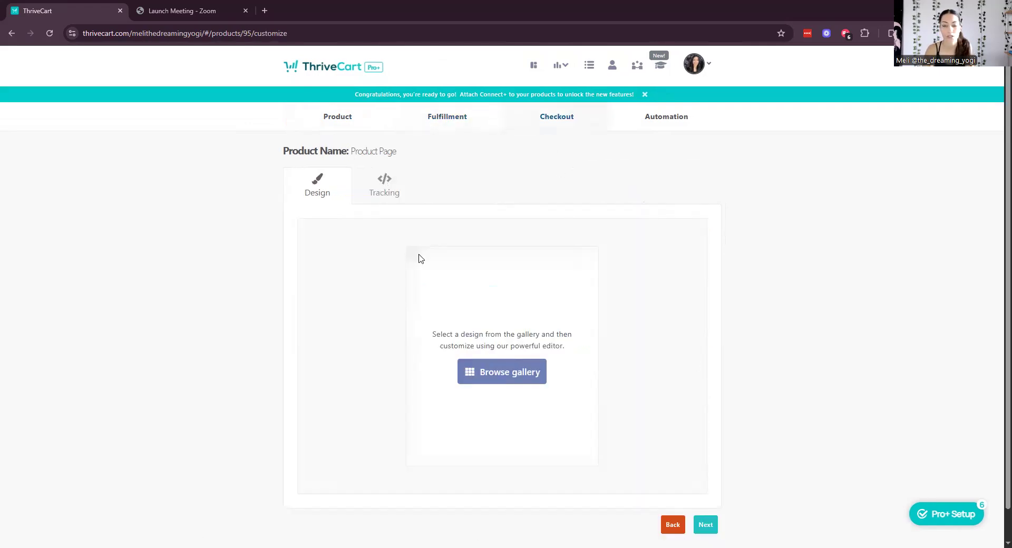
Pick the grey 'Et Molestias Itaque' Minimal template from the checkout template gallery.
left_click(522, 370)
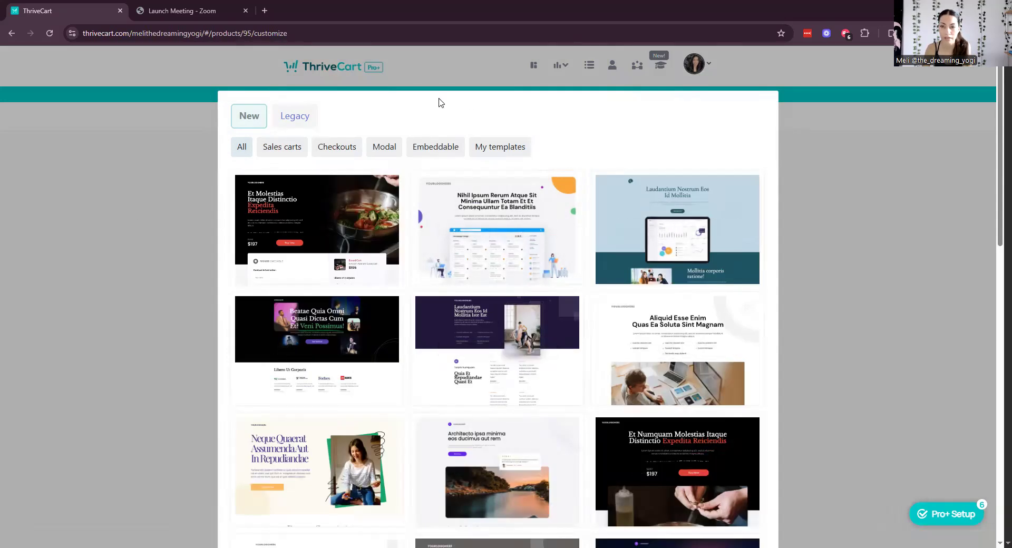
mouse_move(723, 356)
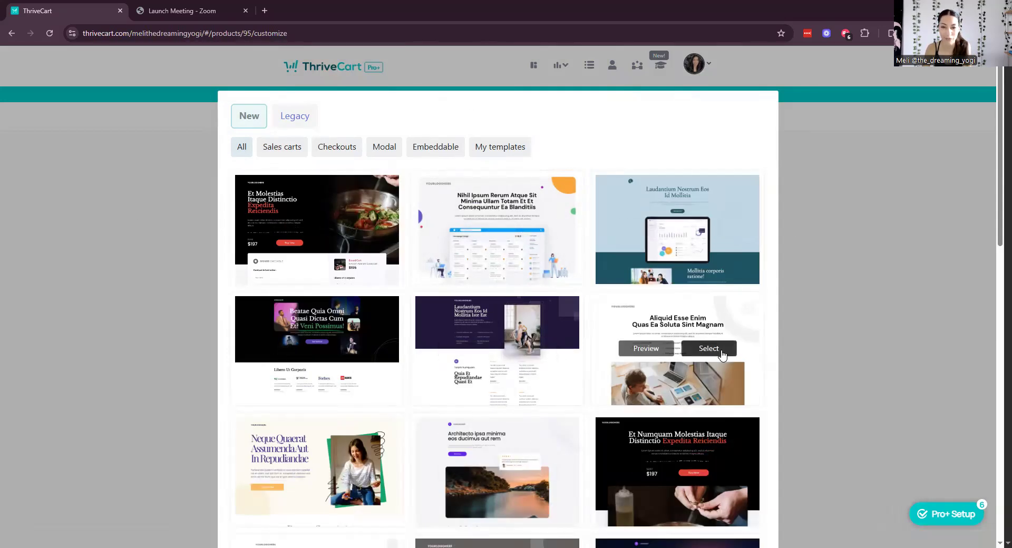
scroll(722, 356, "down", 2)
scroll(724, 358, "down", 2)
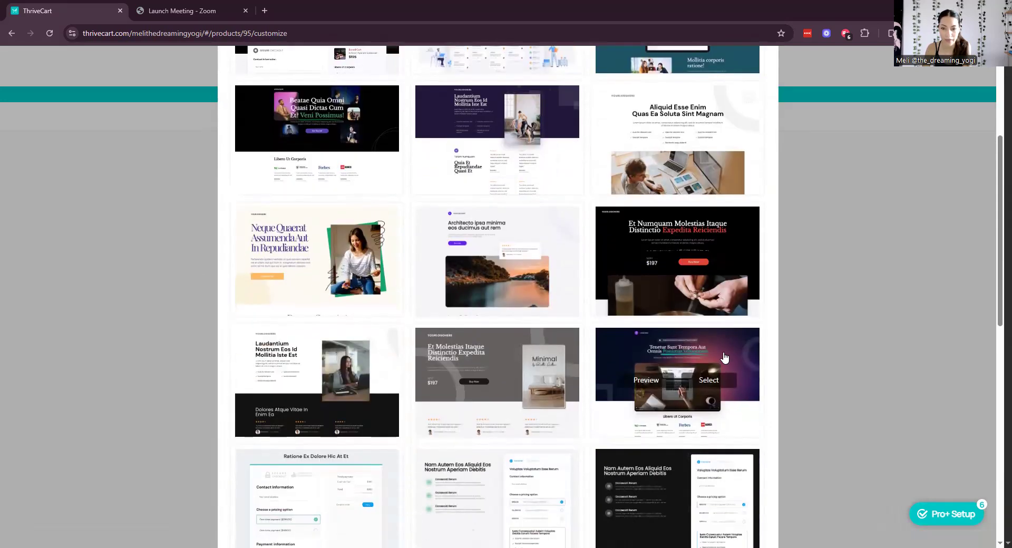
scroll(725, 358, "down", 9)
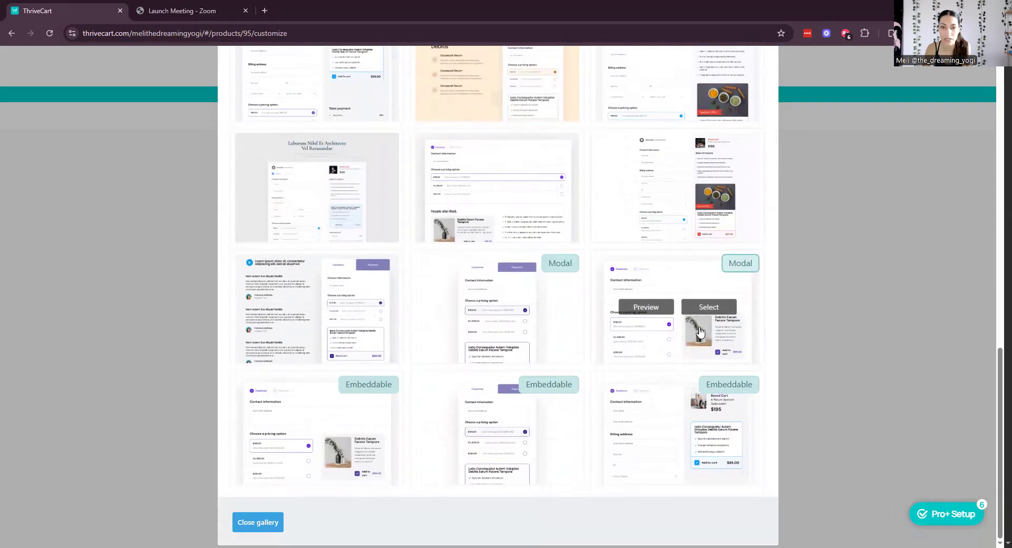
scroll(702, 338, "up", 3)
scroll(700, 338, "up", 8)
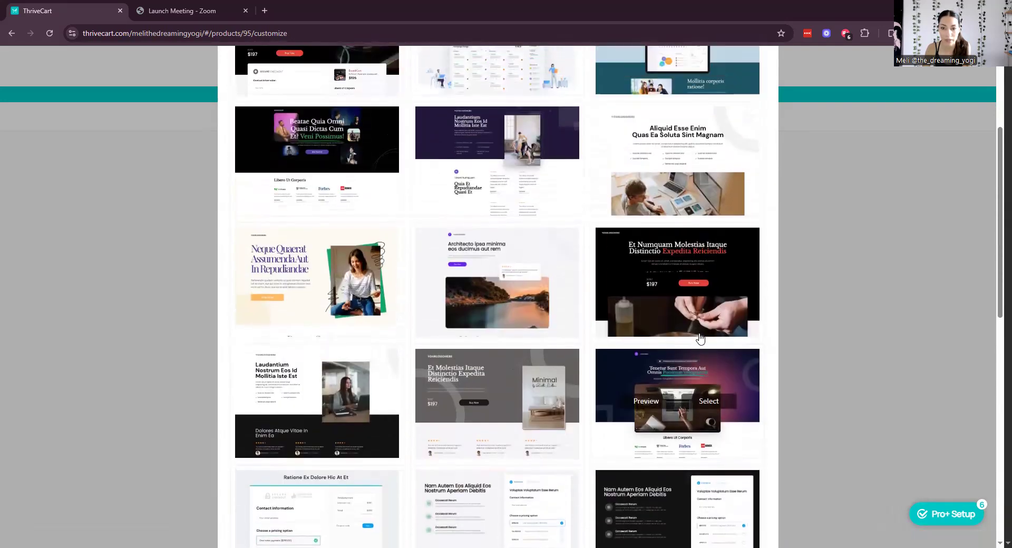
scroll(701, 338, "up", 2)
scroll(700, 339, "down", 2)
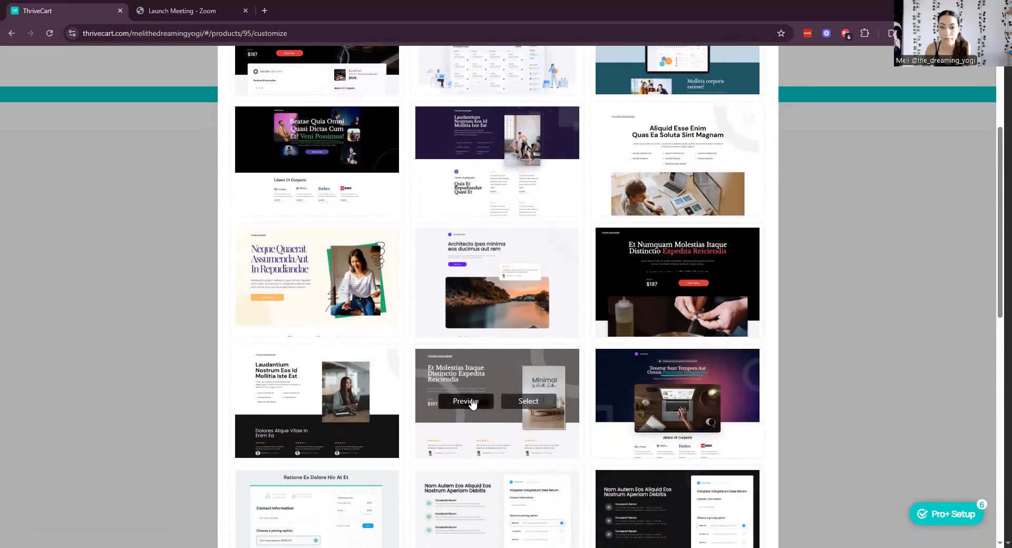
left_click(527, 402)
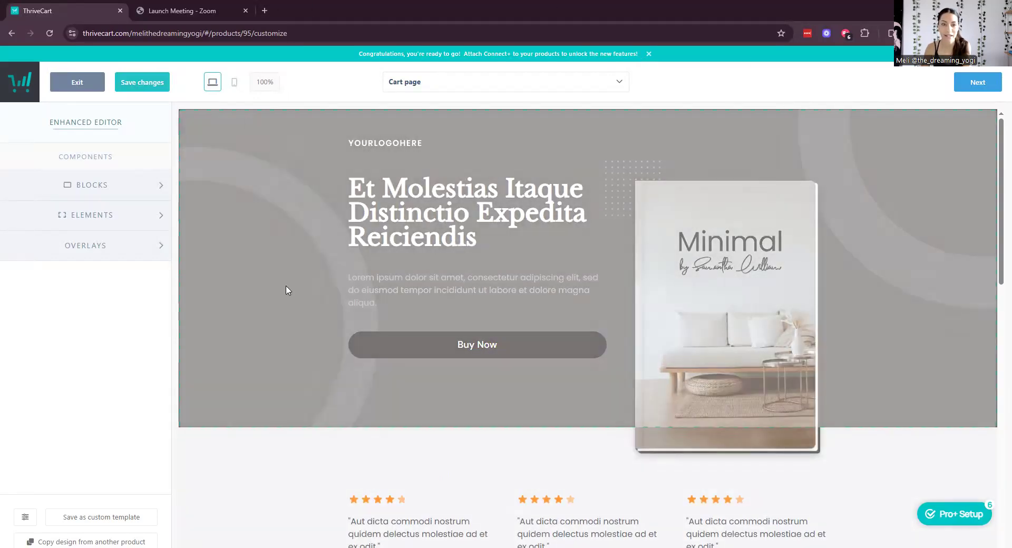
left_click(286, 298)
scroll(517, 226, "down", 1)
scroll(312, 273, "up", 1)
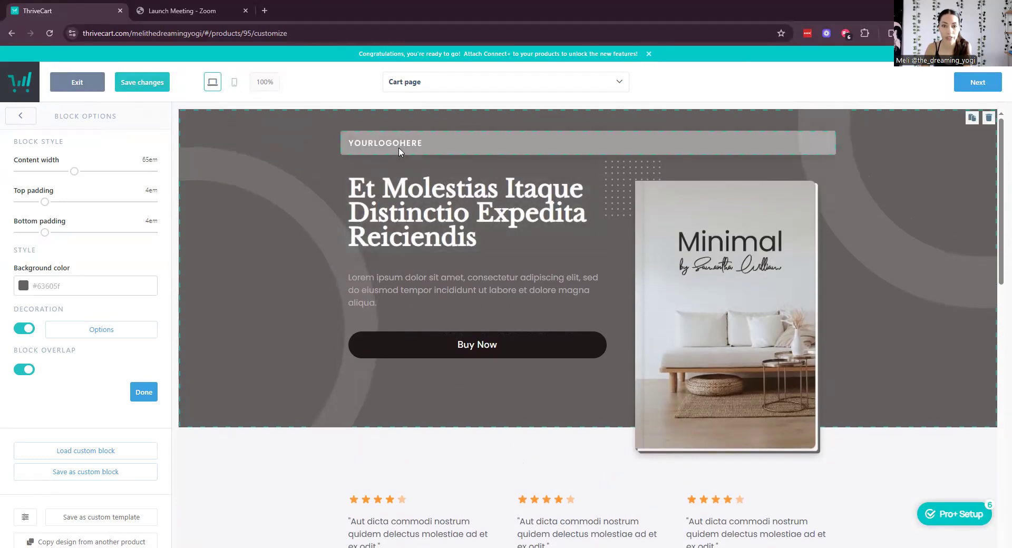
left_click(399, 151)
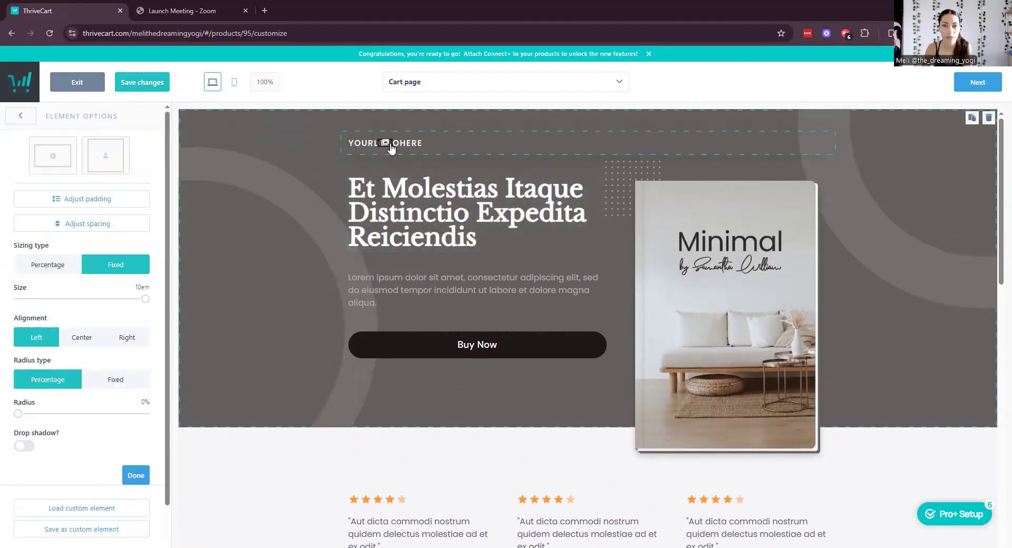
mouse_move(146, 299)
left_mouse_down()
mouse_move(4, 303)
mouse_move(139, 299)
left_mouse_up()
scroll(475, 169, "down", 3)
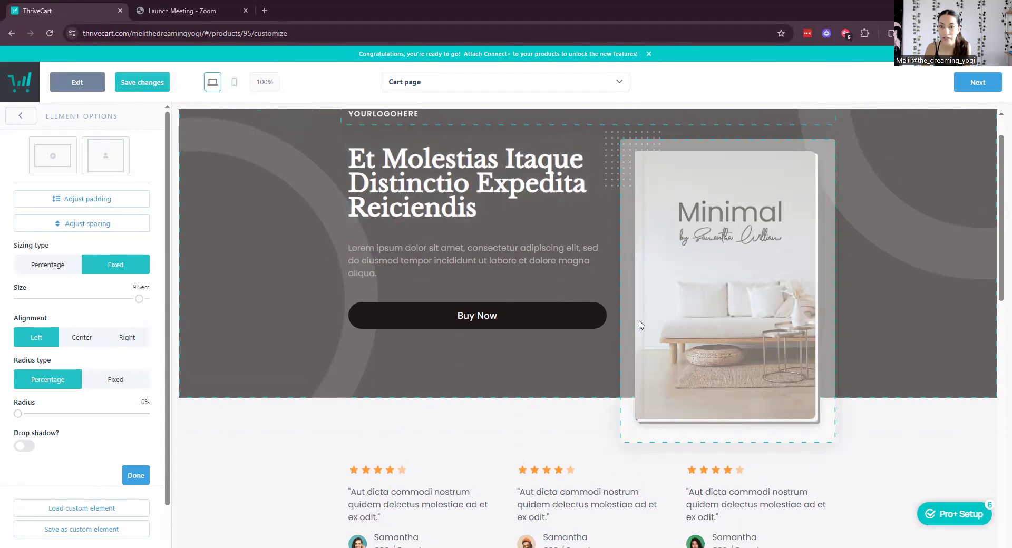
scroll(446, 179, "up", 2)
left_click(450, 290)
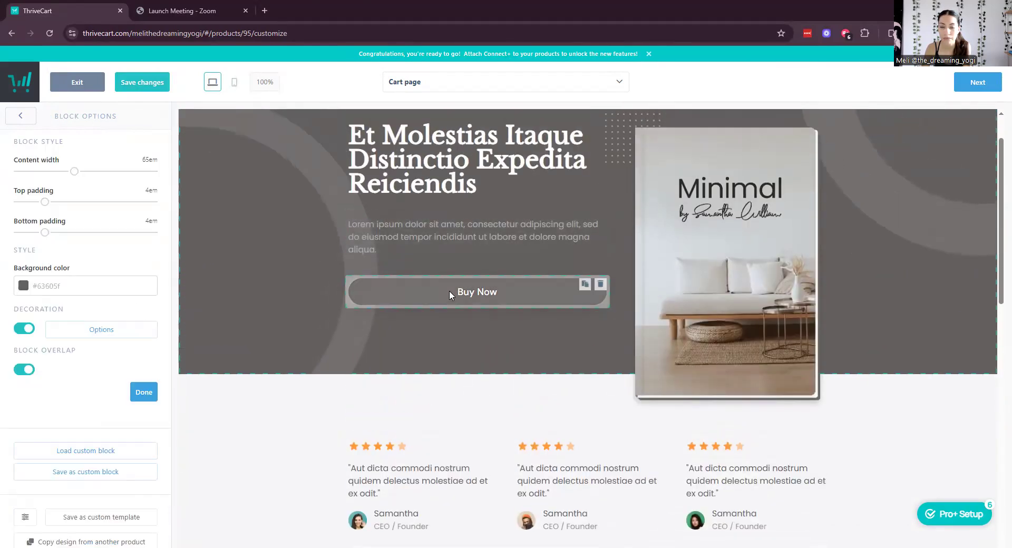
left_click(449, 290)
scroll(689, 267, "down", 3)
scroll(689, 266, "up", 4)
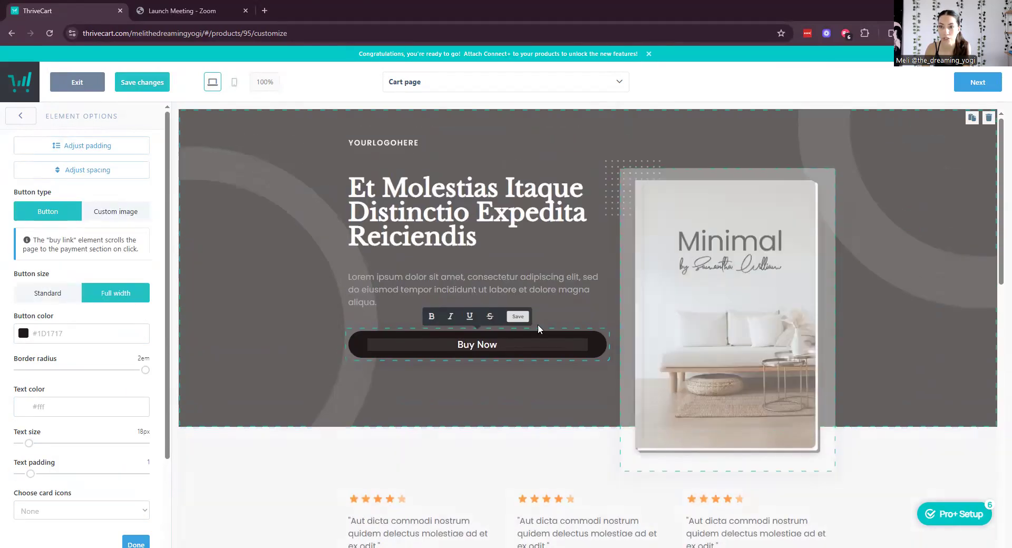
left_click(264, 147)
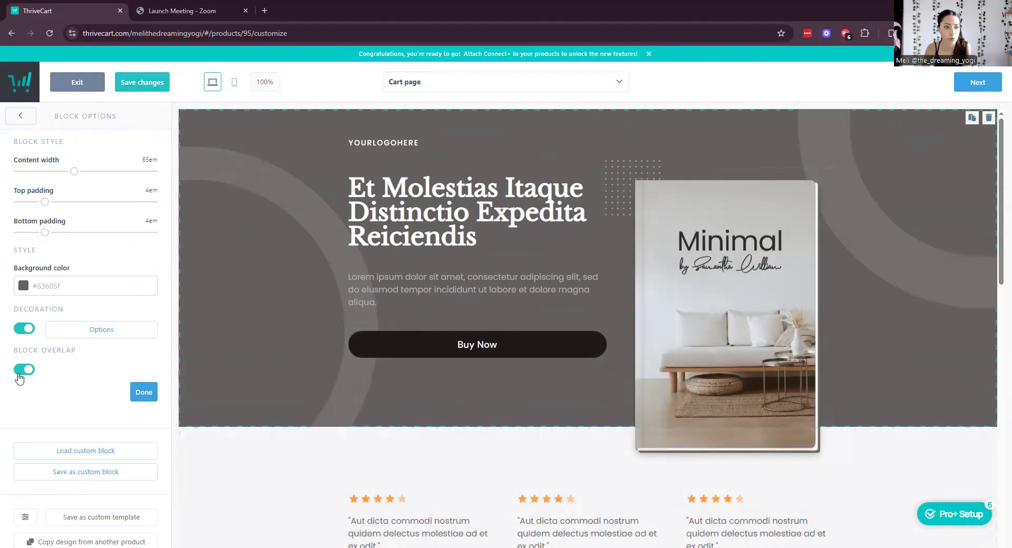
left_click(23, 328)
left_click(23, 328)
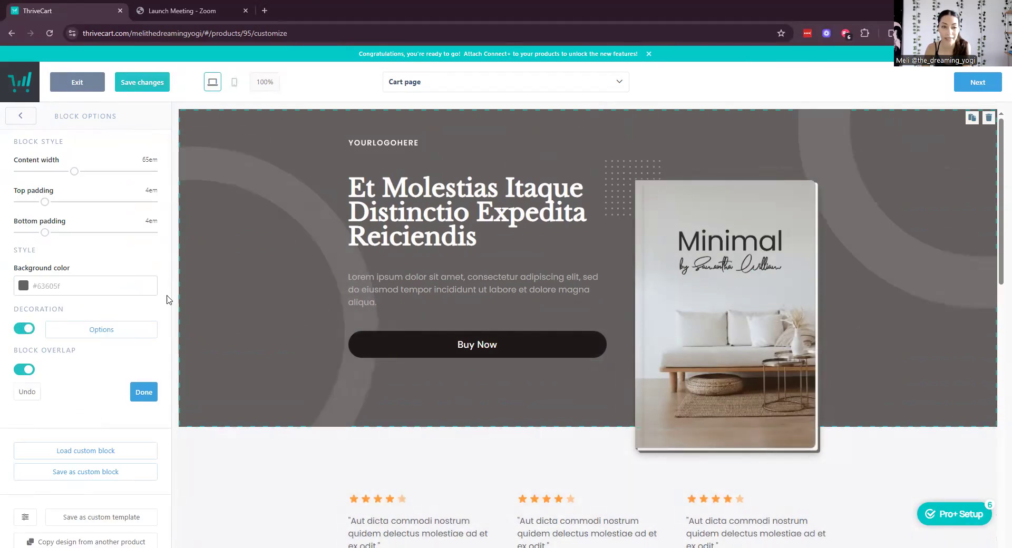
scroll(519, 311, "down", 5)
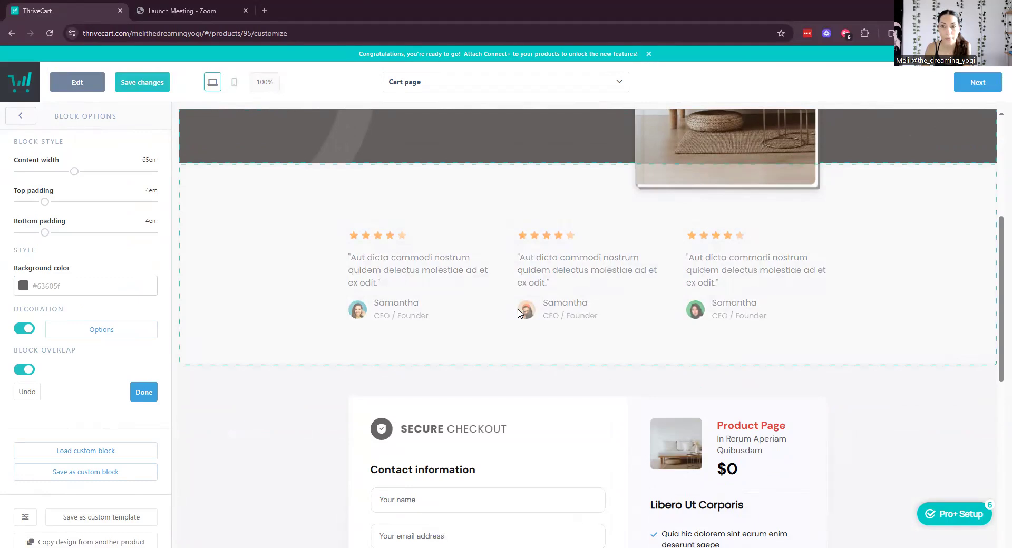
scroll(518, 312, "down", 3)
scroll(519, 313, "up", 2)
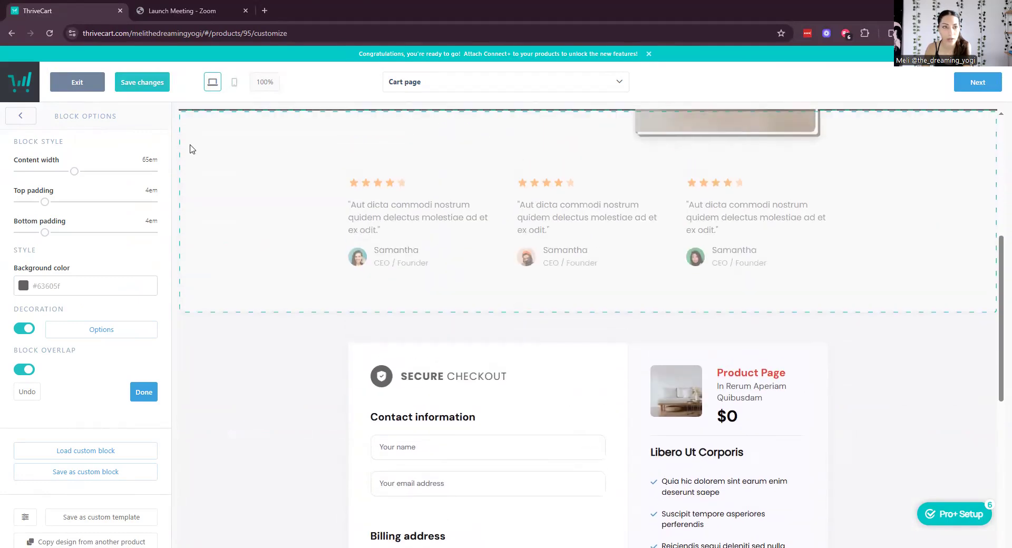
left_click(20, 115)
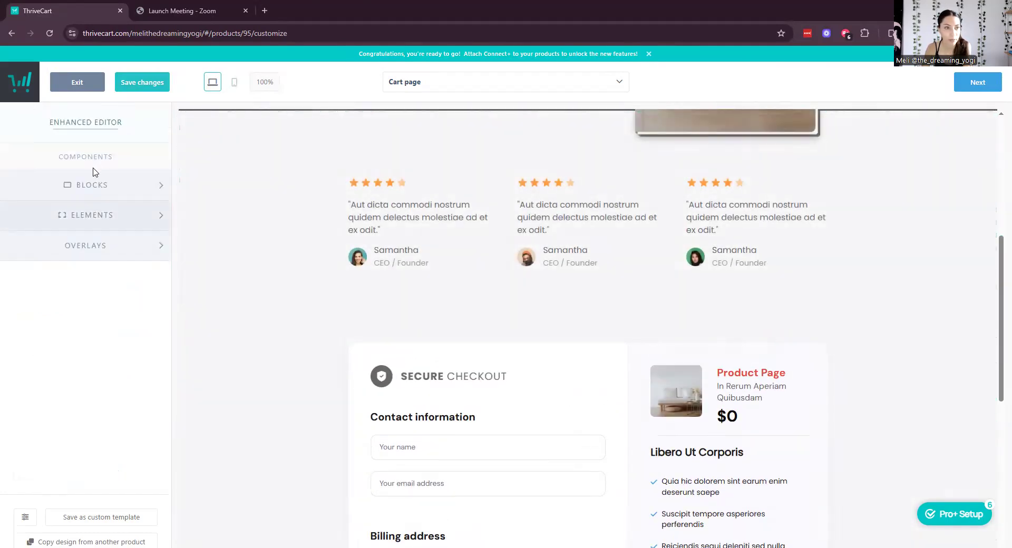
Drop a Columns element beneath the testimonials and set it to a three-column layout.
left_click(113, 217)
left_click_drag(129, 422, 556, 325)
left_click_drag(565, 270, 575, 371)
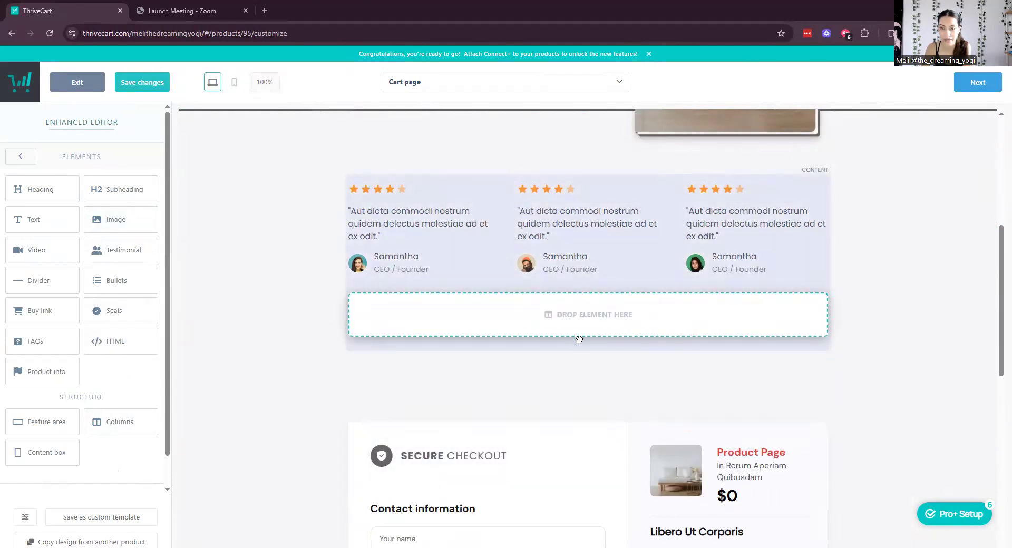
left_click_drag(575, 337, 577, 345)
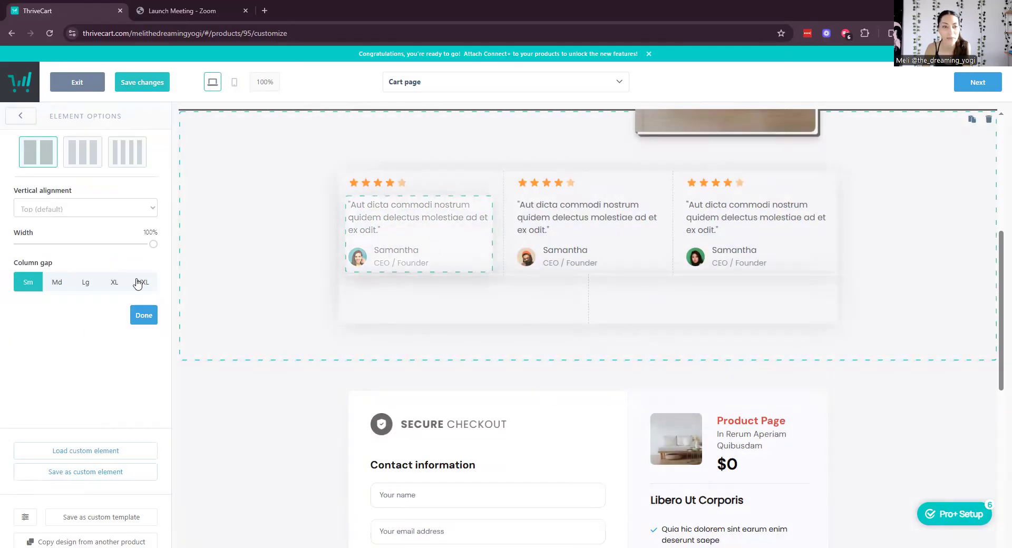
left_click(87, 145)
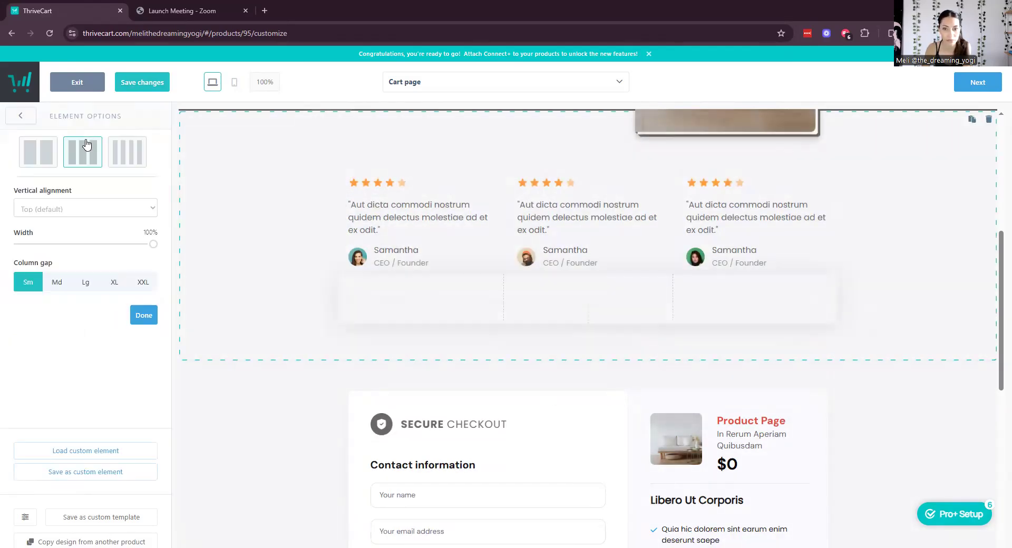
left_click(144, 315)
Place an Image element in the first column using the Funnel Chakras image.
left_click_drag(115, 224, 420, 345)
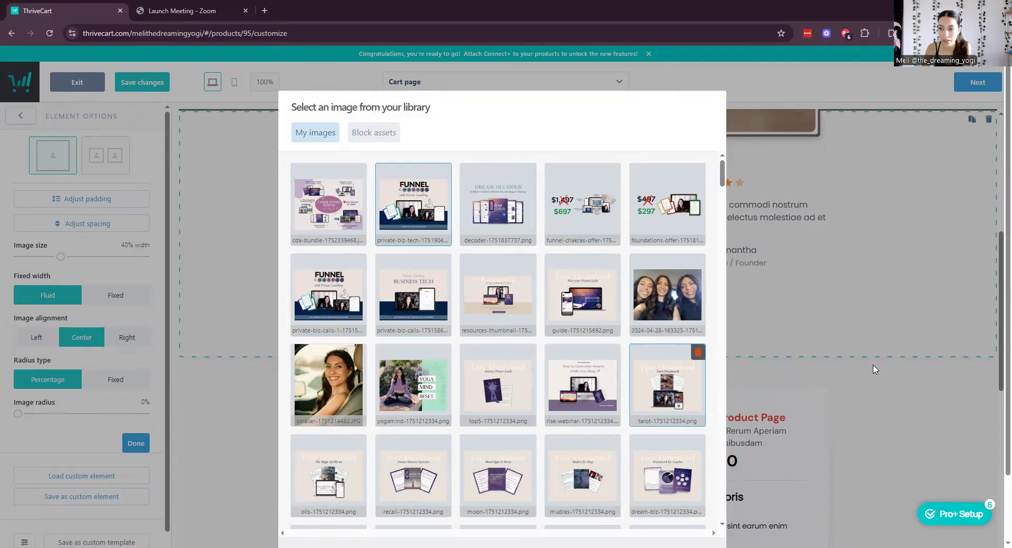
scroll(909, 350, "down", 4)
scroll(909, 349, "down", 5)
scroll(909, 349, "down", 2)
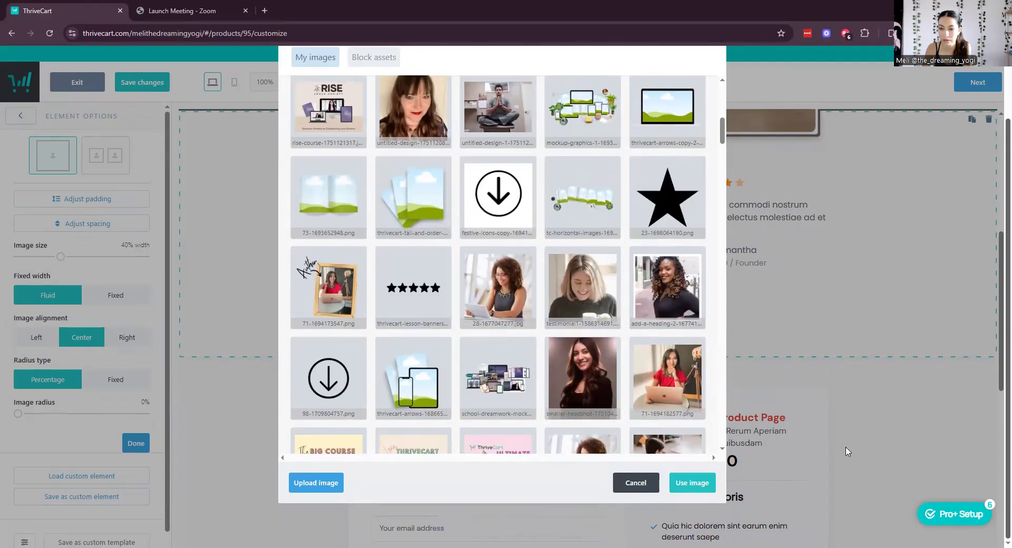
left_click(698, 491)
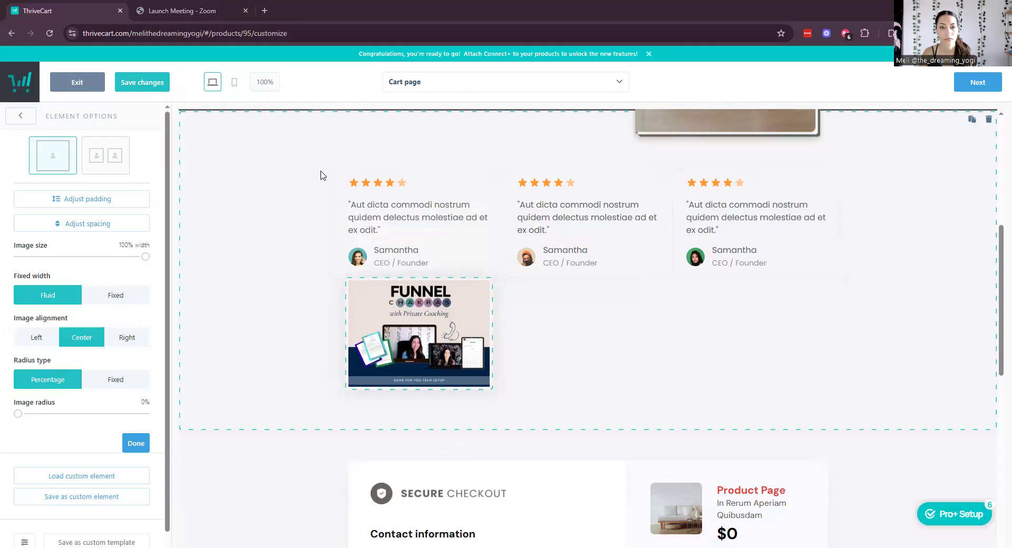
Move the testimonials block back up the page, out of the new row.
left_click_drag(720, 177, 607, 335)
left_click_drag(567, 369, 585, 487)
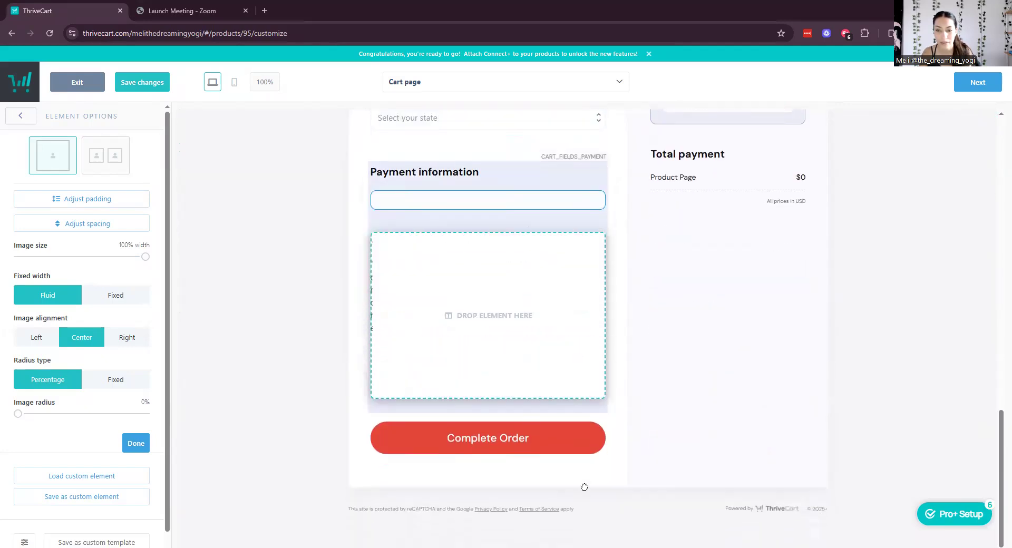
left_click_drag(626, 358, 627, 359)
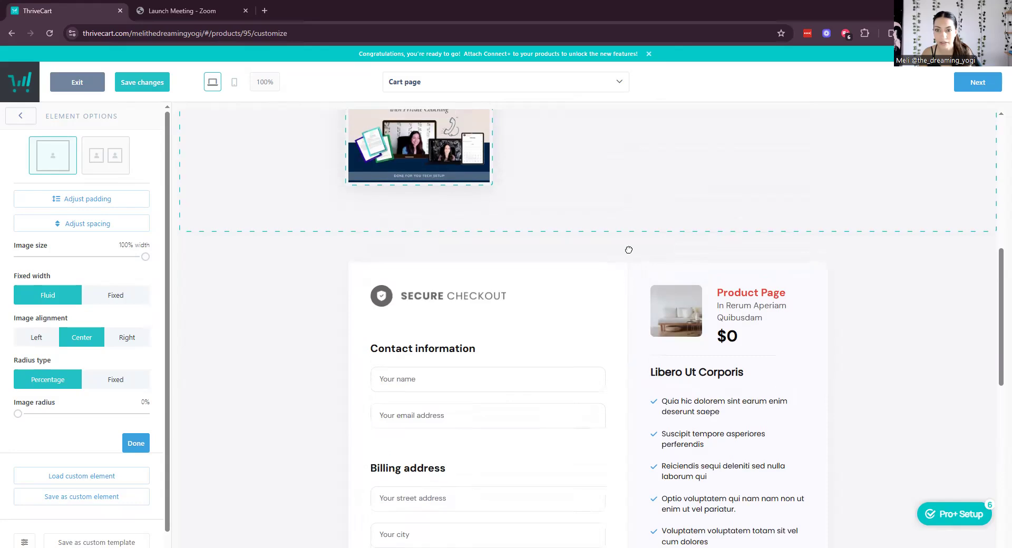
left_click_drag(629, 250, 632, 244)
scroll(879, 280, "up", 8)
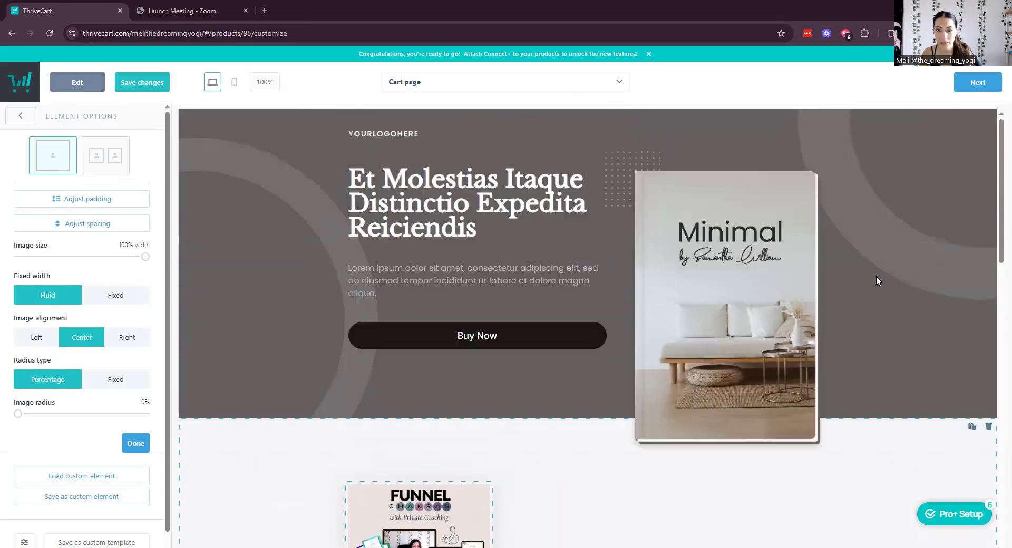
scroll(879, 280, "down", 5)
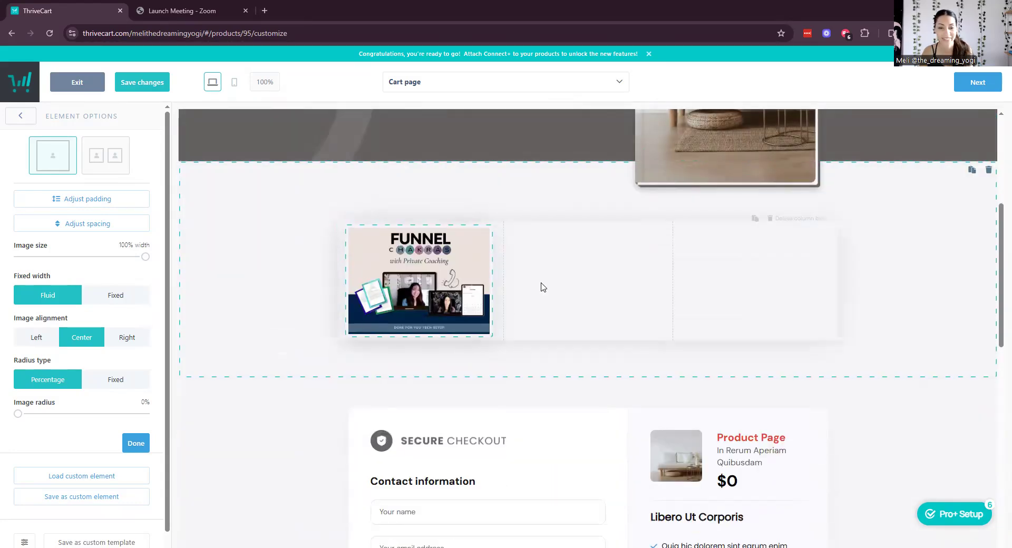
left_click(135, 447)
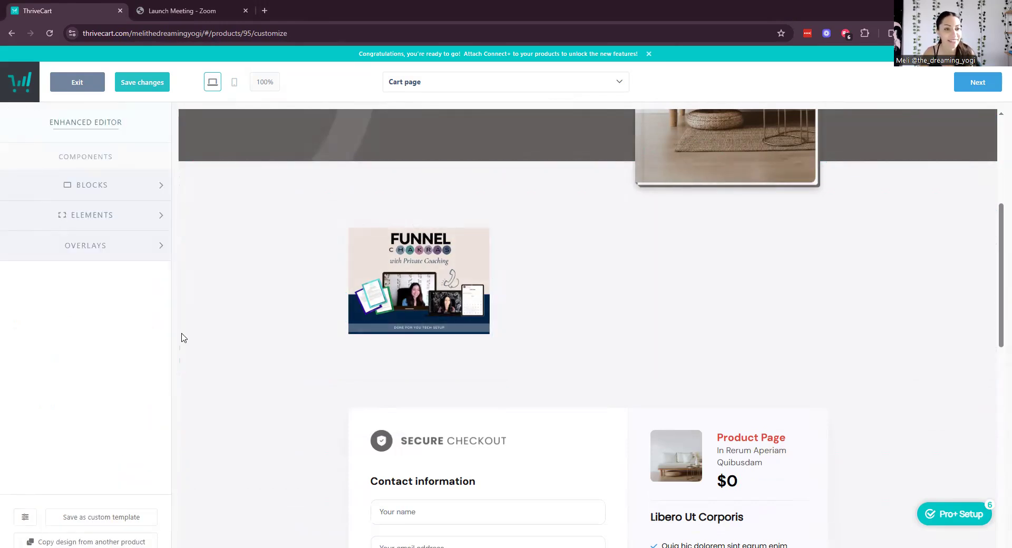
Add the Cosmic Dream Alchemy bundle image to the second column.
left_click(164, 219)
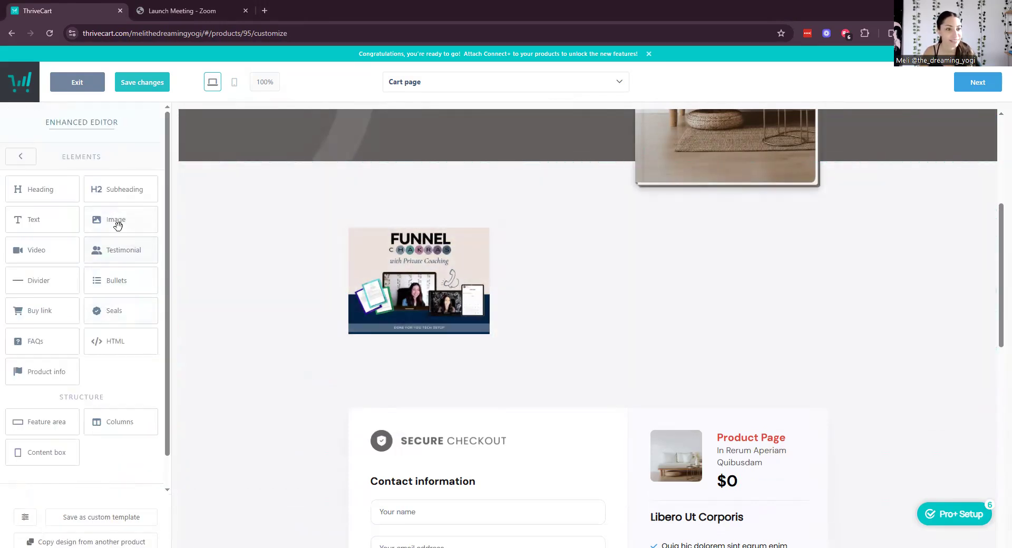
left_click_drag(121, 221, 594, 286)
left_click(343, 211)
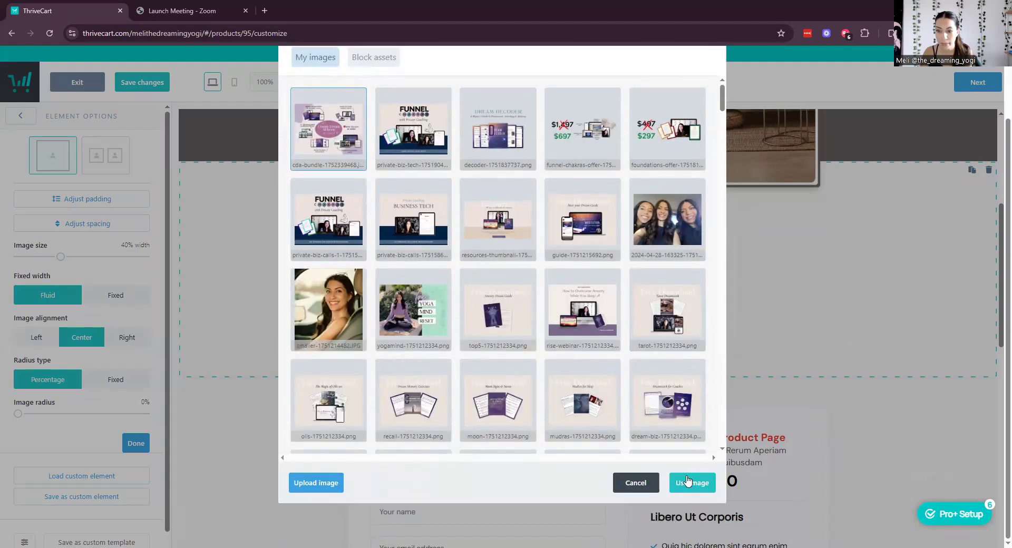
left_click(688, 482)
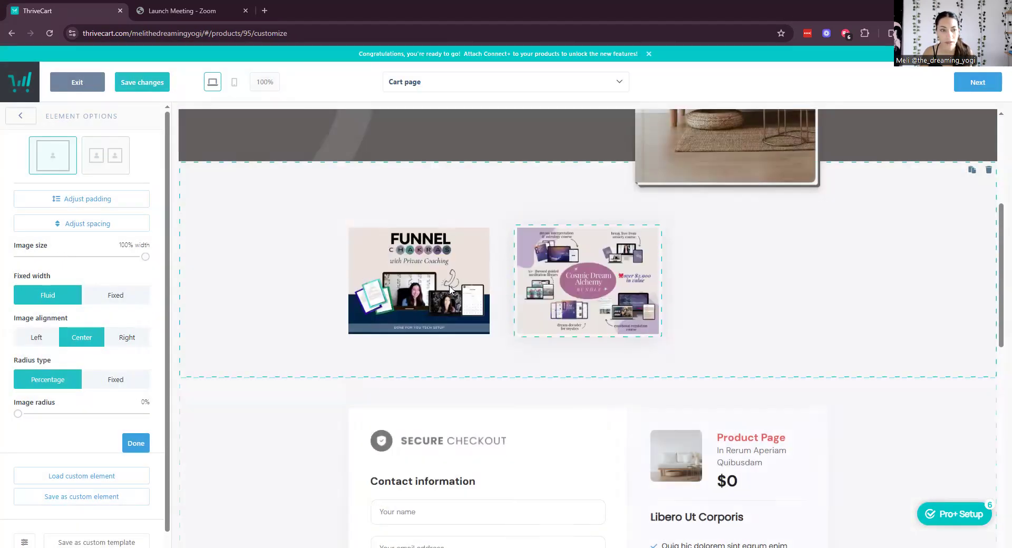
left_click(133, 446)
Add an image to the third column, replacing Dream Decoder with the Business Tech image.
left_click(125, 214)
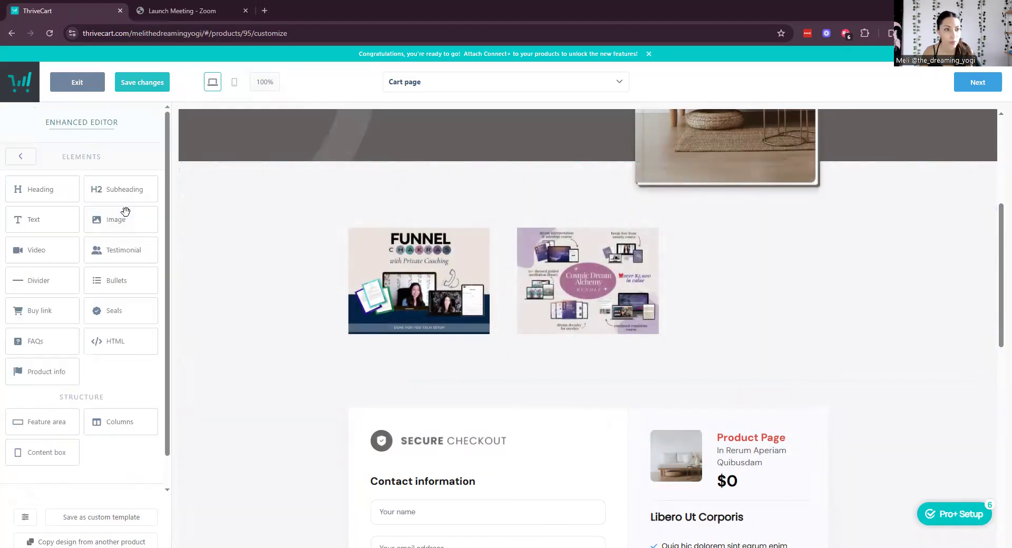
left_click_drag(132, 219, 727, 295)
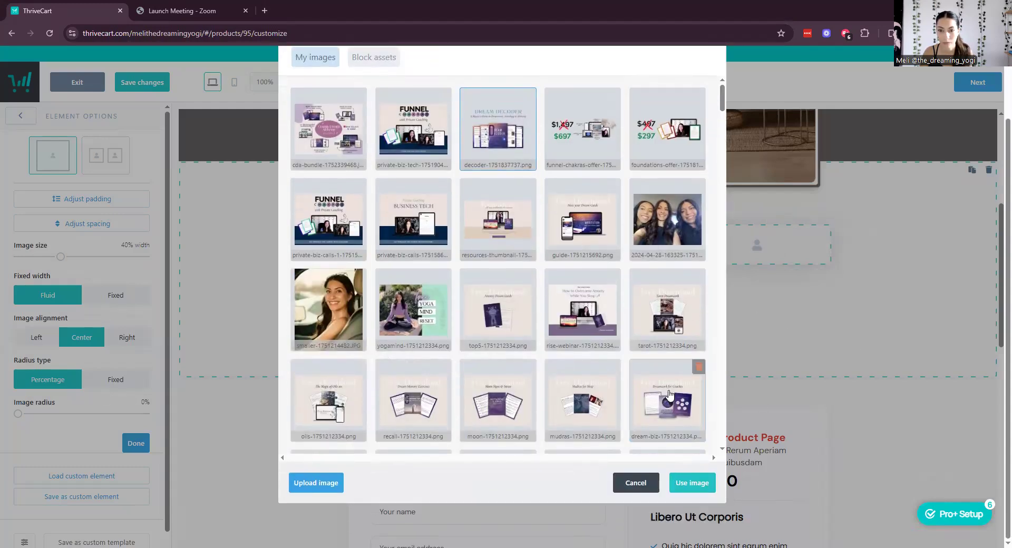
scroll(669, 396, "down", 5)
left_click(684, 484)
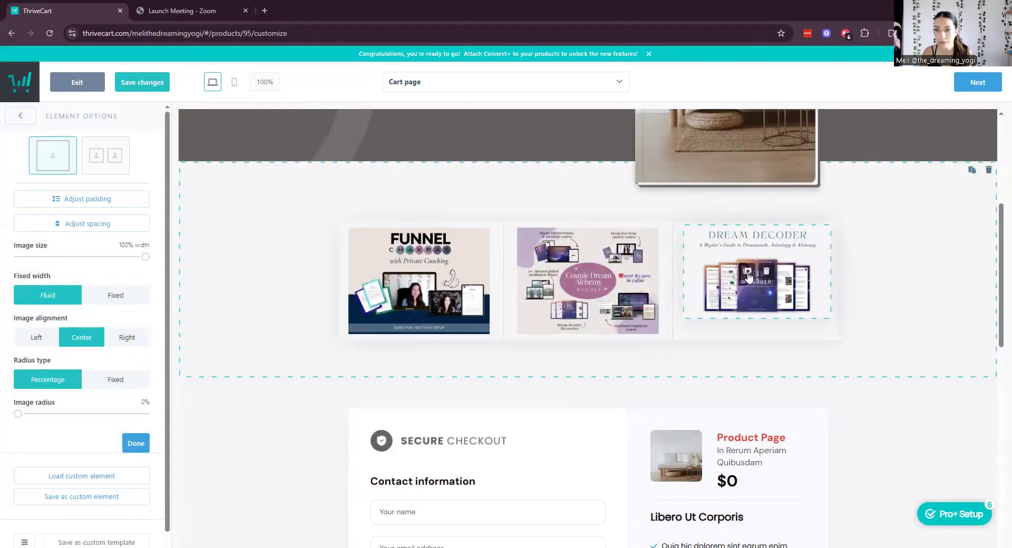
left_click(748, 273)
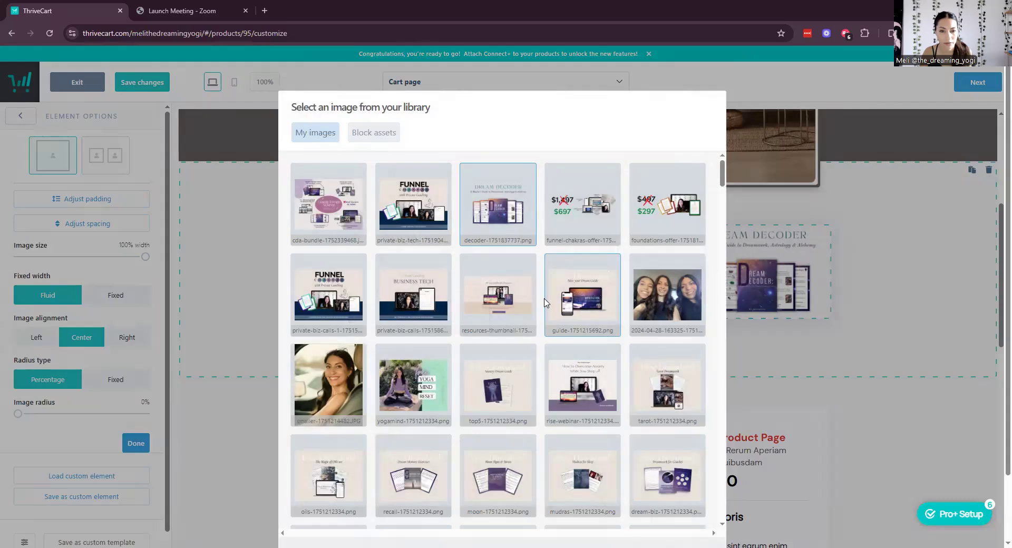
left_click(414, 296)
left_click(692, 483)
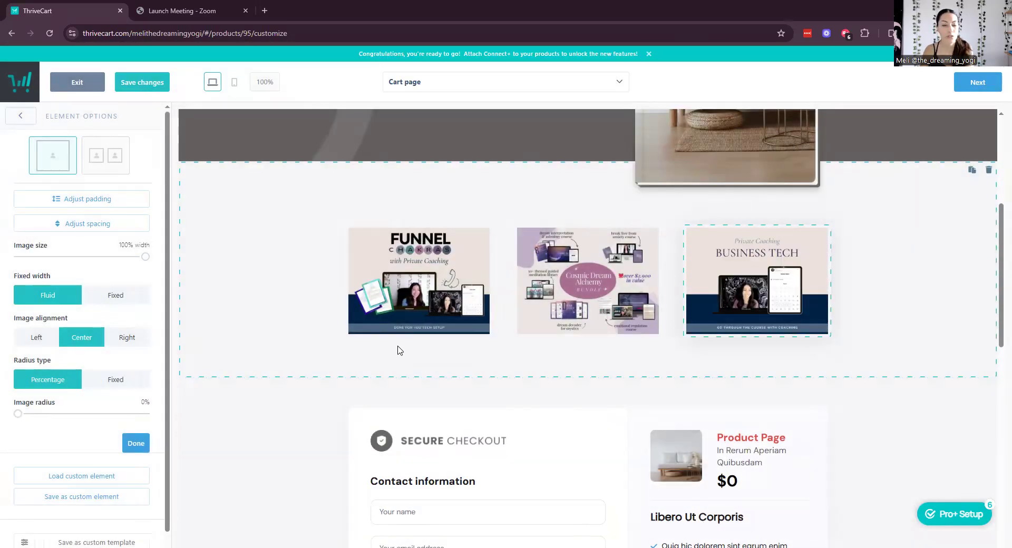
left_click(128, 448)
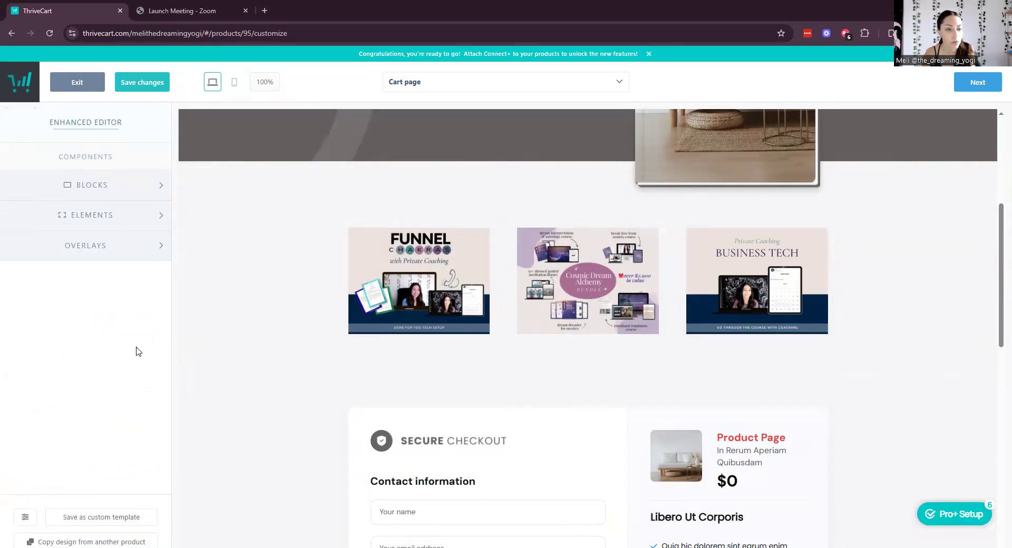
Drag a Text element under the Funnel Chakras image and type 'BOOK HERE -->'.
left_click(114, 223)
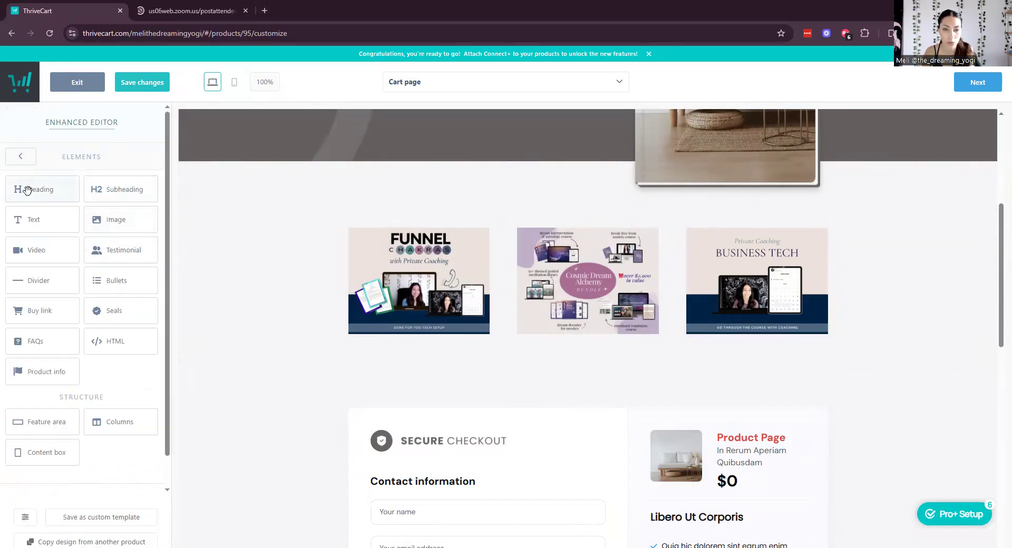
left_click_drag(41, 220, 402, 357)
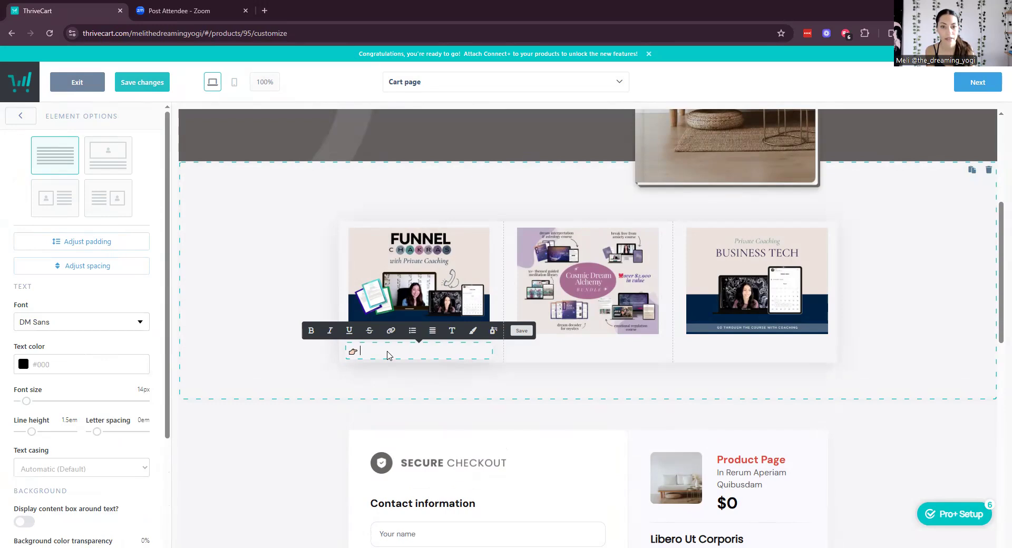
type("OOK HERE -->")
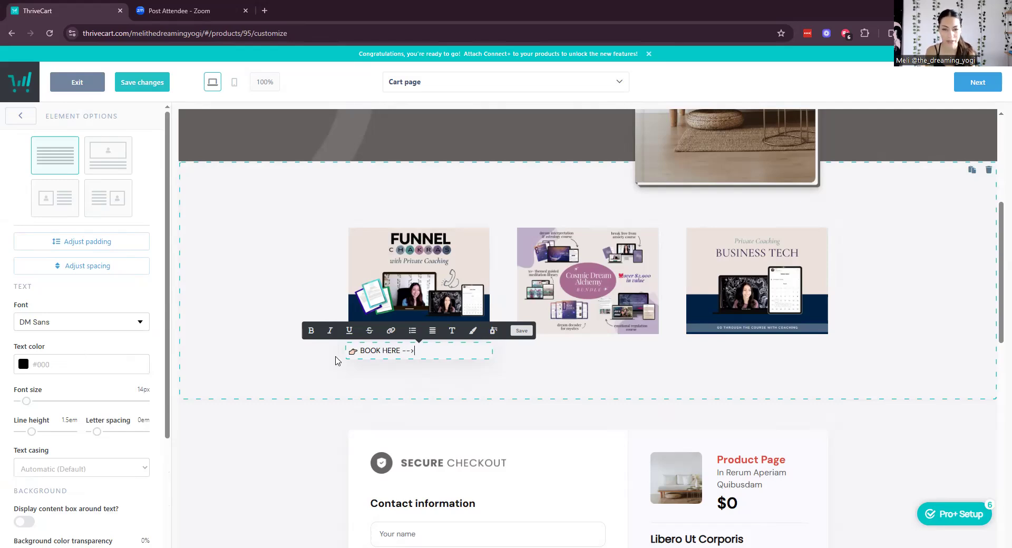
Make the BOOK HERE line 26px, centered and bold.
triple_click(381, 352)
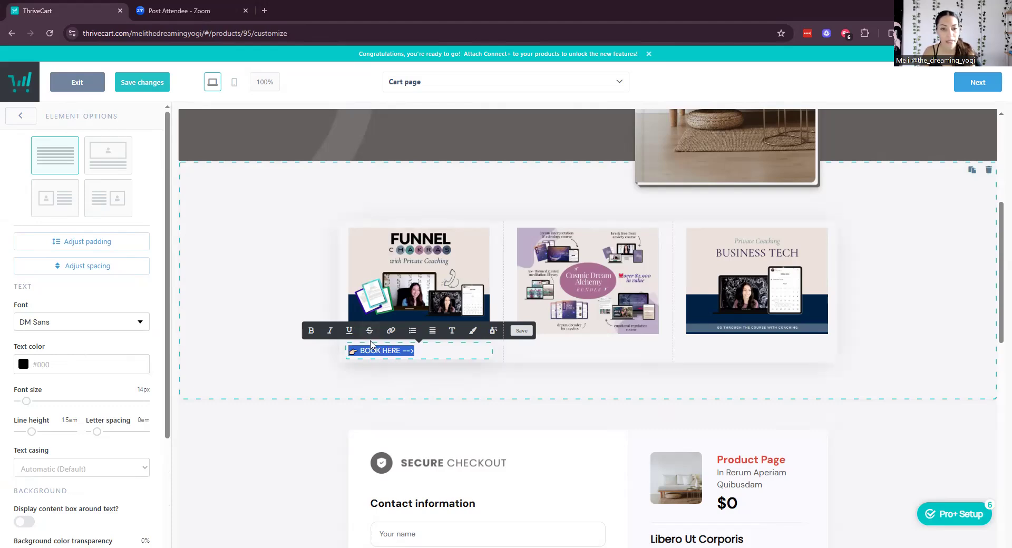
left_click_drag(28, 406, 34, 401)
left_click(432, 331)
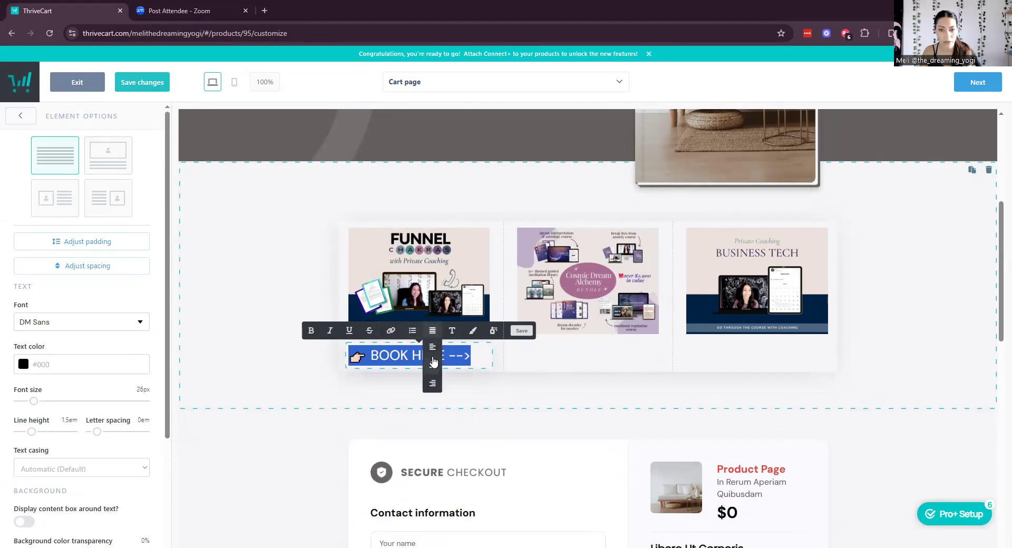
left_click(433, 361)
left_click(311, 331)
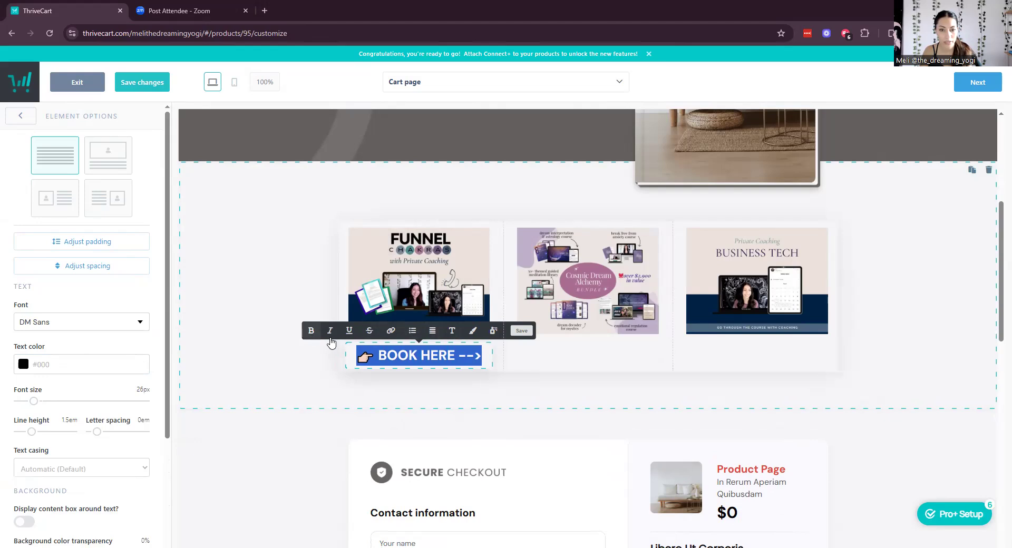
left_click(391, 330)
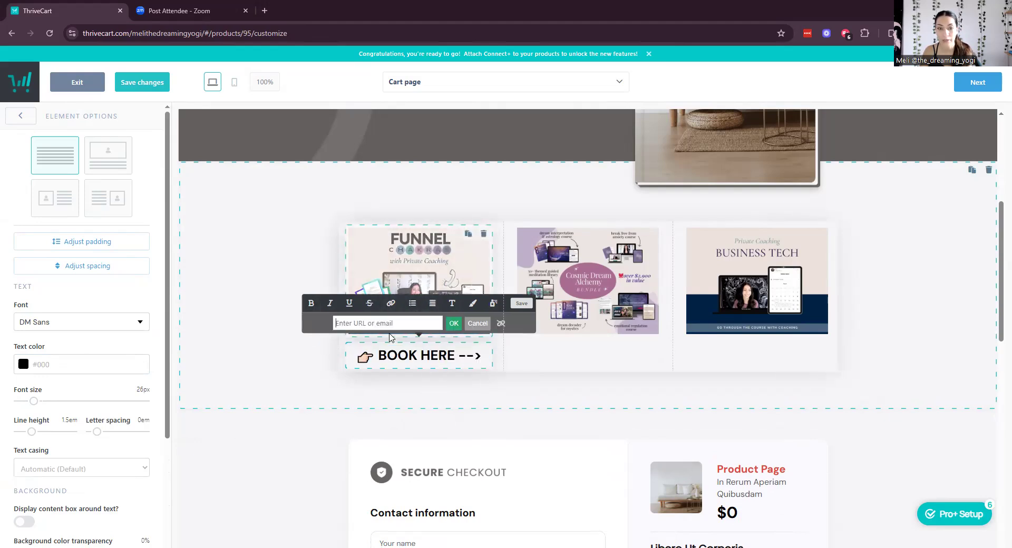
type("HTTPS://thedreamingyogi.org/")
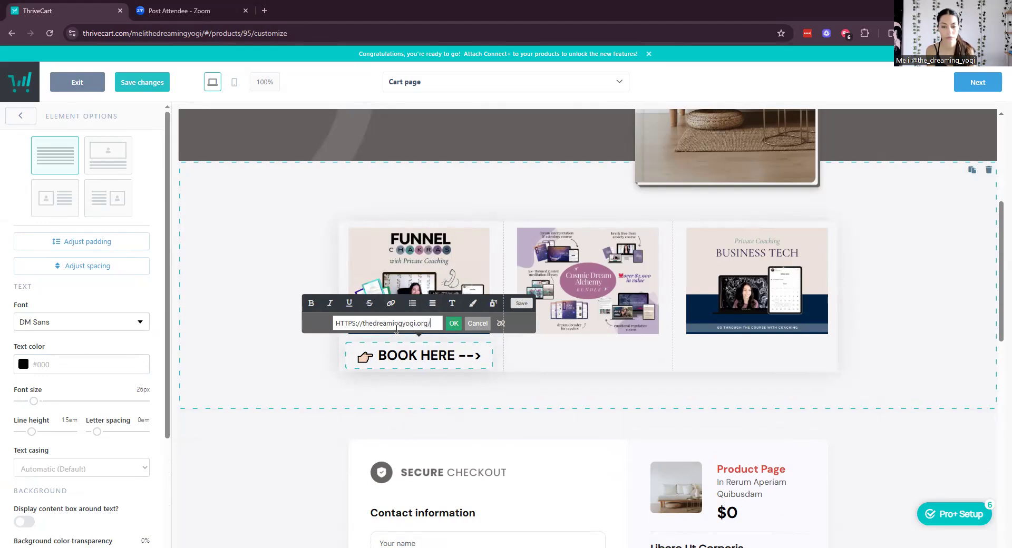
type("aligned-biz")
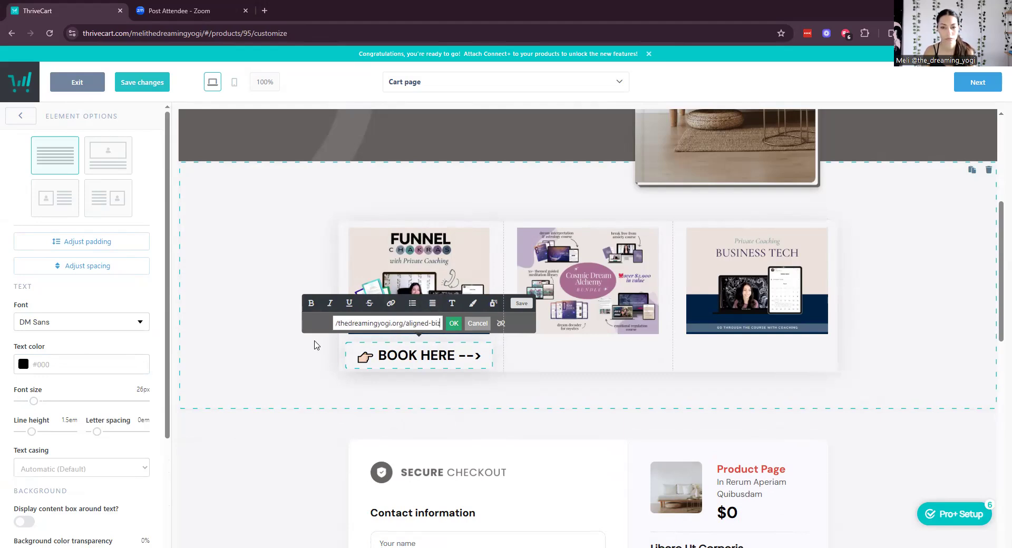
left_click(454, 323)
left_click(523, 380)
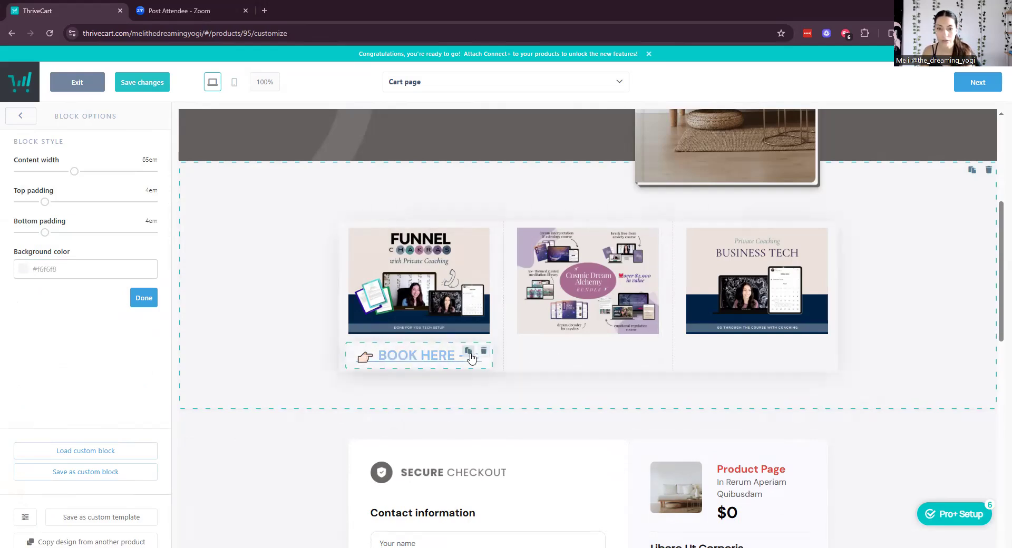
Copy the BOOK HERE link under the Cosmic Dream Alchemy and Business Tech images.
left_click(467, 354)
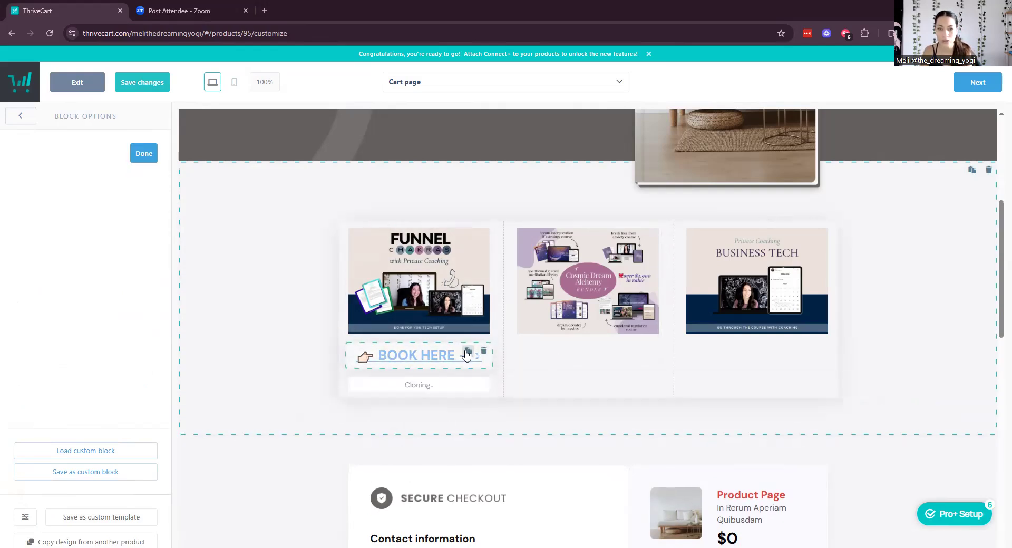
left_click_drag(459, 386, 546, 369)
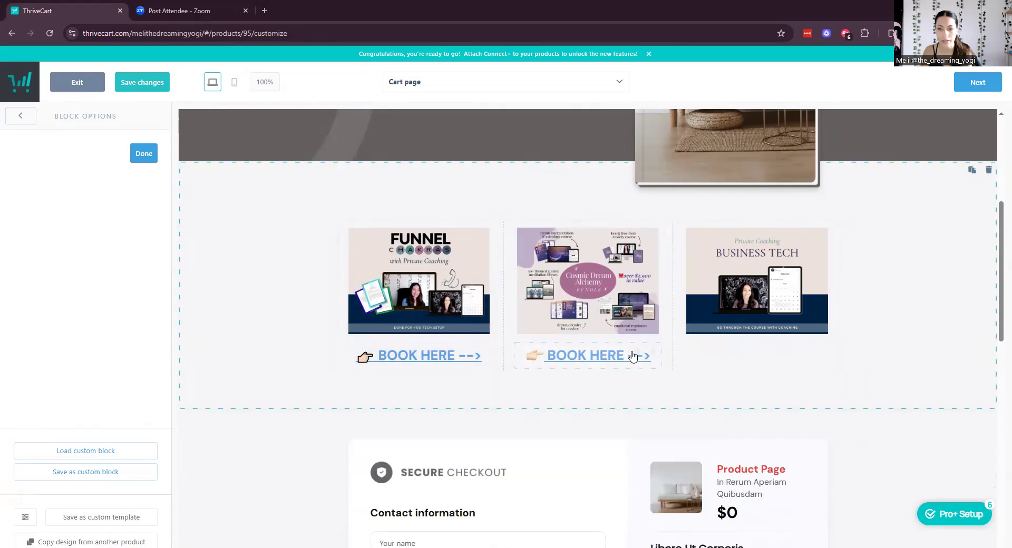
left_click(638, 351)
left_click_drag(584, 395, 727, 380)
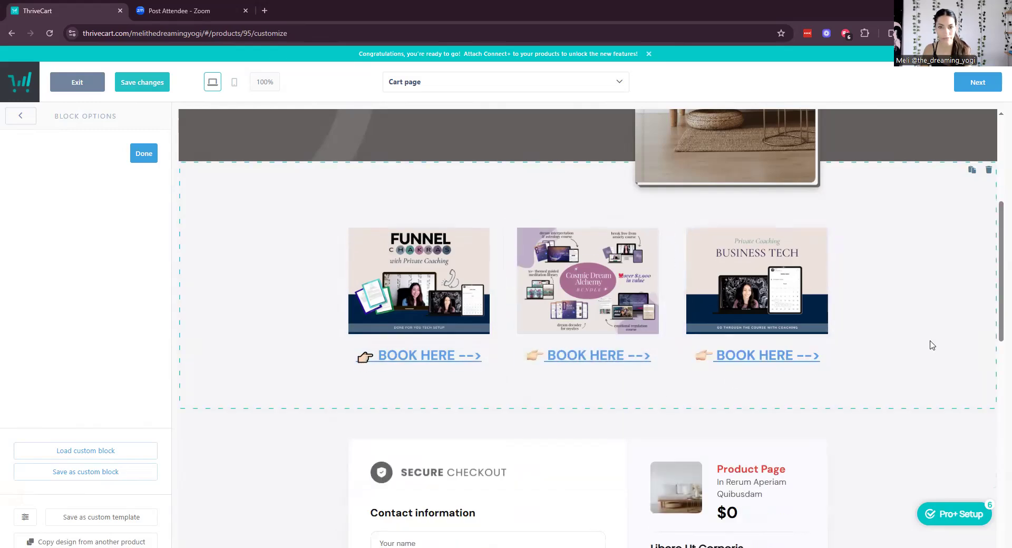
Finish editing the block options and check the three-column BOOK HERE row.
scroll(928, 343, "up", 4)
scroll(925, 347, "down", 2)
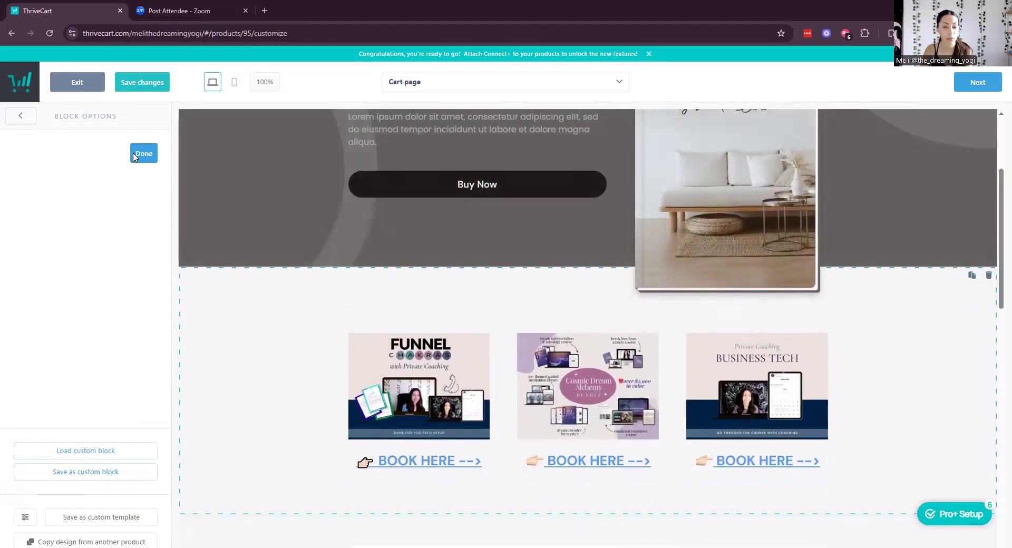
left_click(144, 153)
scroll(859, 293, "up", 3)
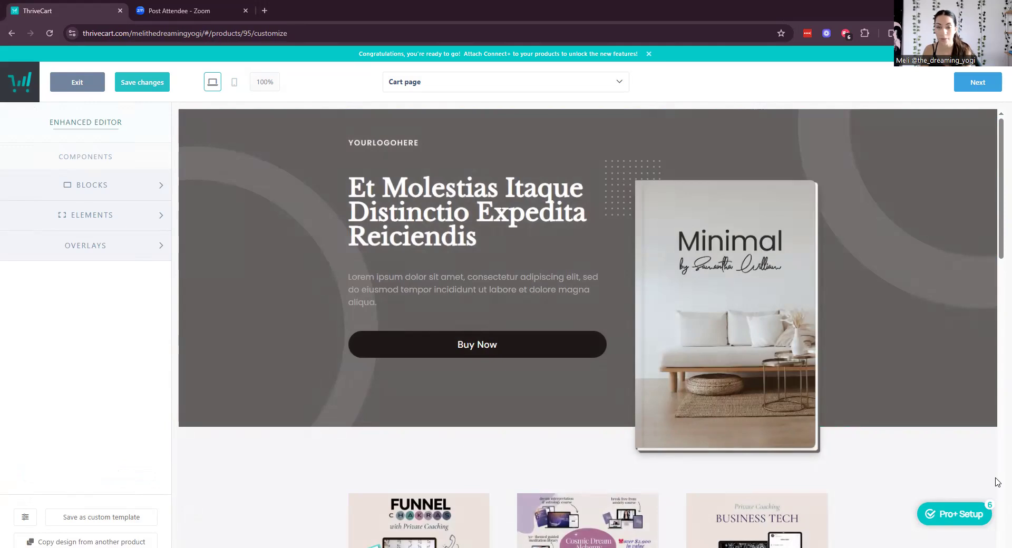
scroll(965, 346, "down", 6)
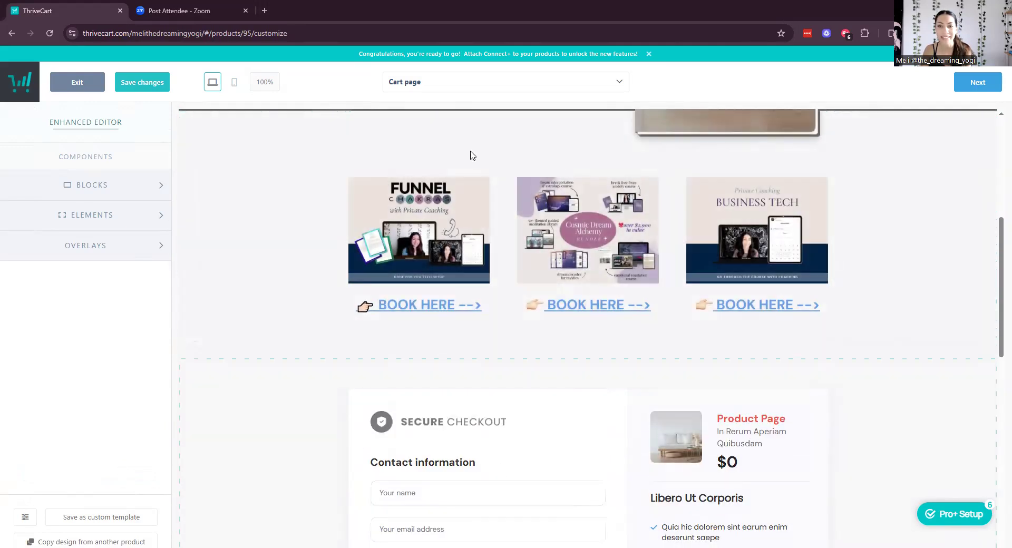
scroll(718, 301, "down", 10)
scroll(738, 348, "up", 6)
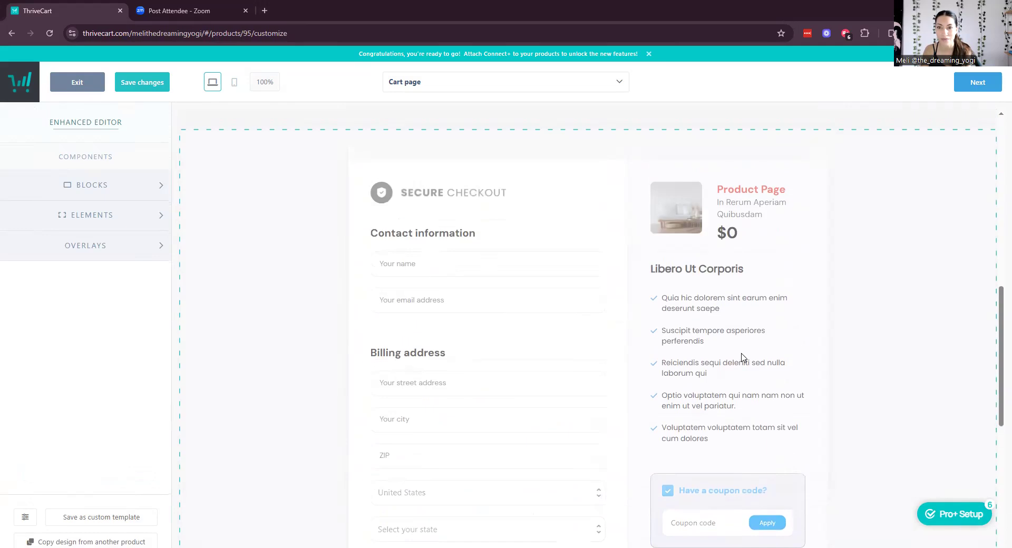
scroll(744, 358, "up", 10)
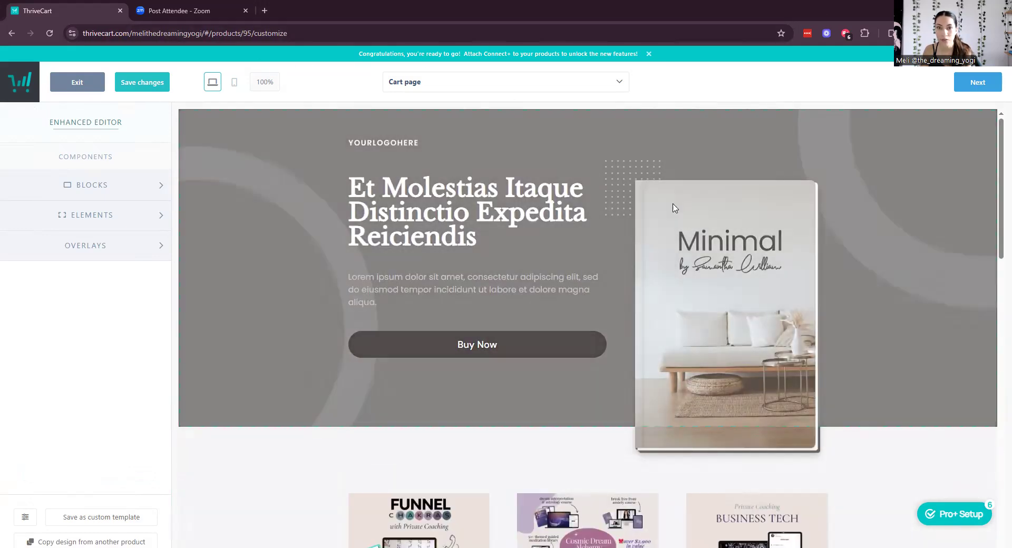
scroll(983, 350, "down", 5)
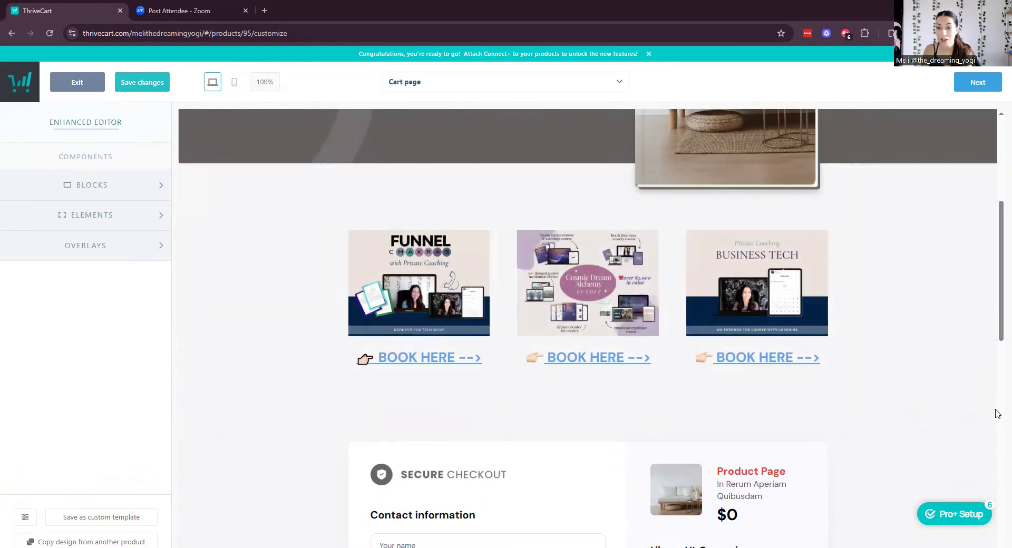
scroll(645, 410, "down", 6)
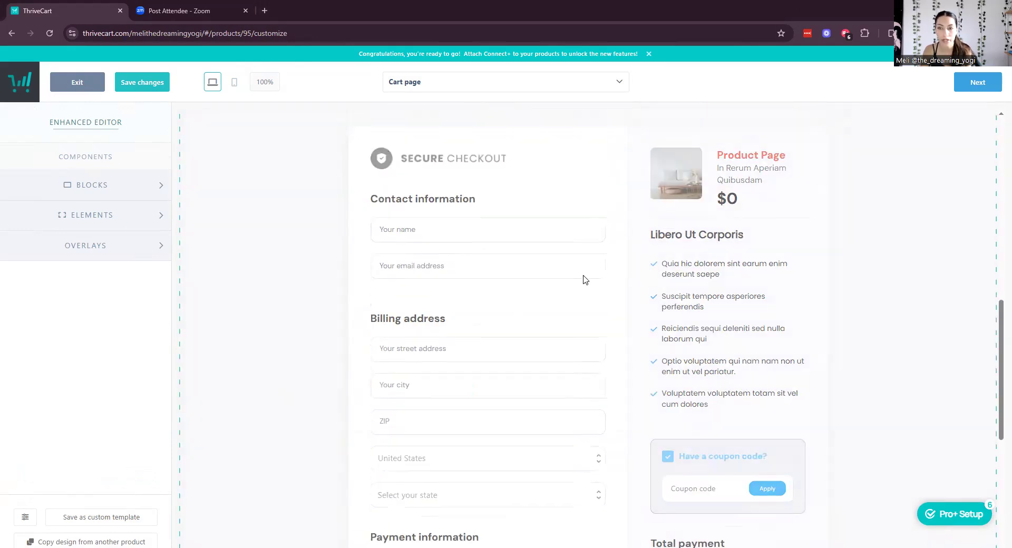
Delete the testimonials block between Payment information and Complete Order.
scroll(583, 280, "down", 6)
scroll(583, 280, "up", 8)
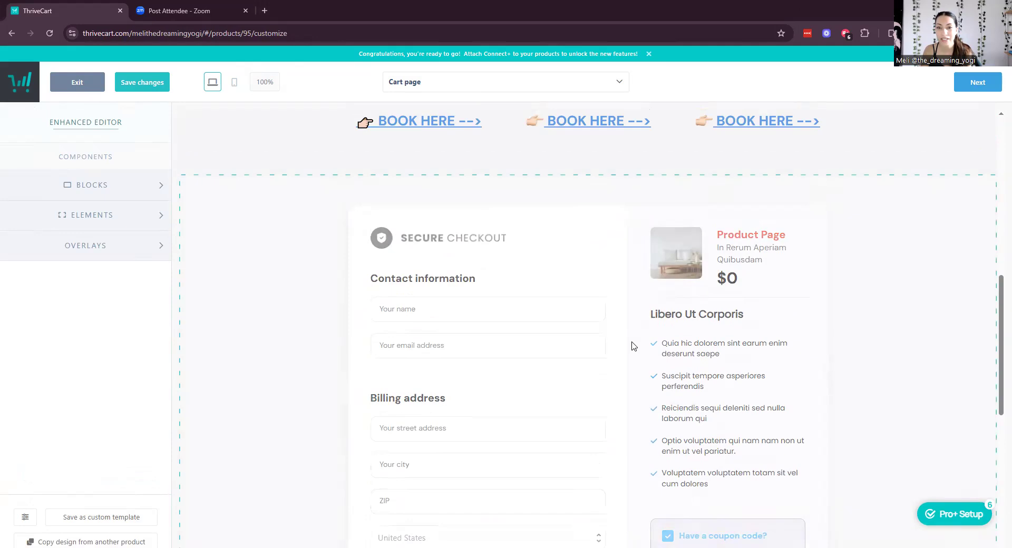
scroll(633, 347, "down", 8)
left_click(529, 332)
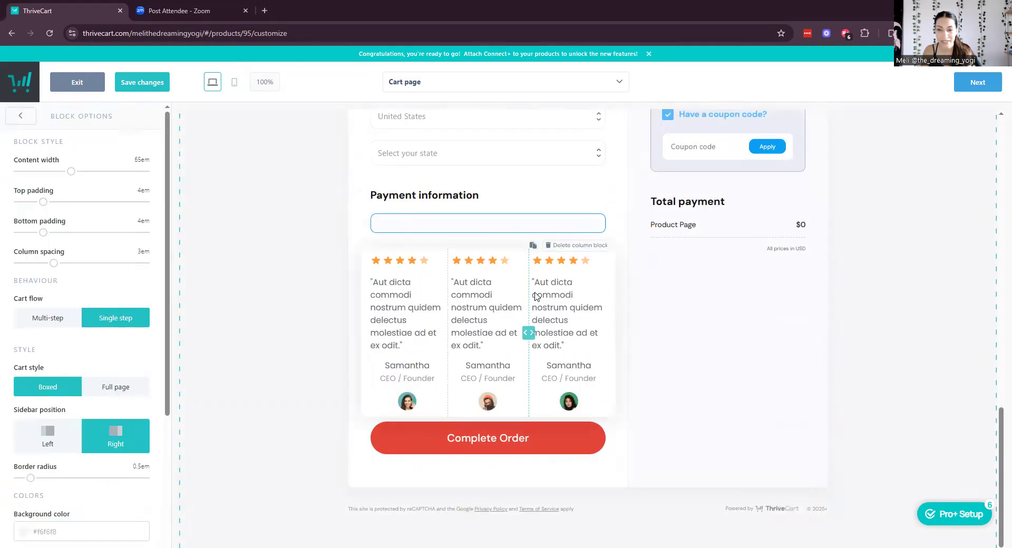
left_click(589, 245)
left_click(612, 174)
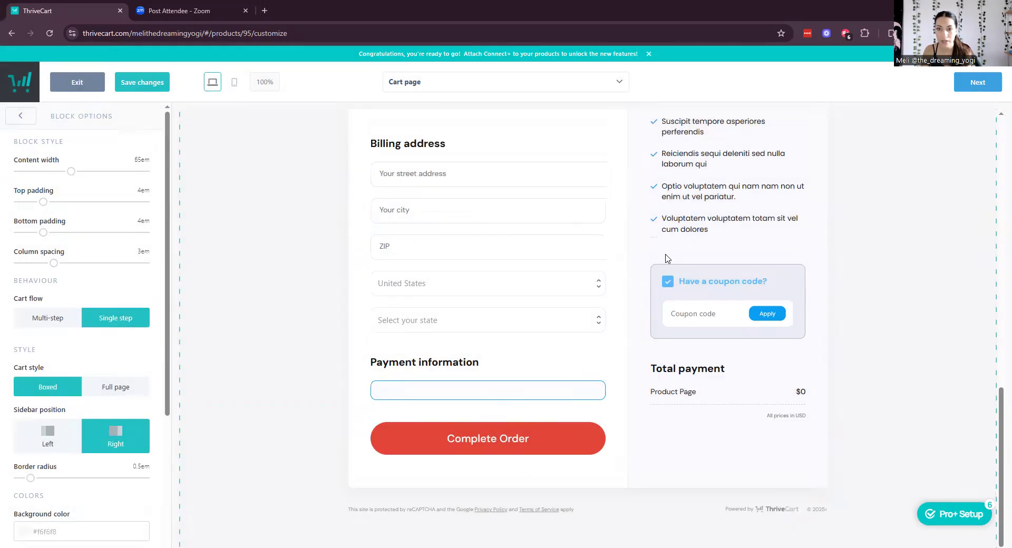
scroll(767, 311, "up", 15)
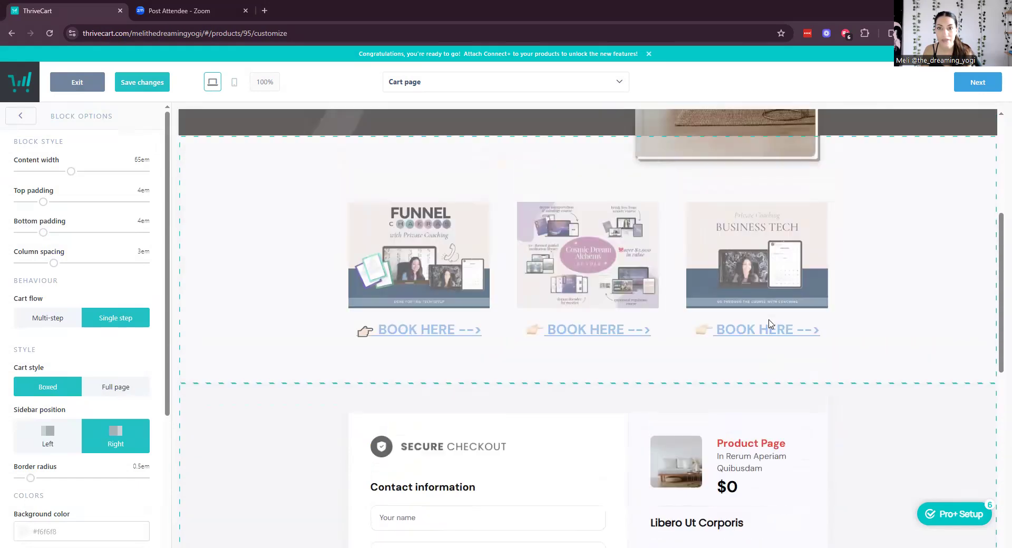
scroll(768, 325, "up", 2)
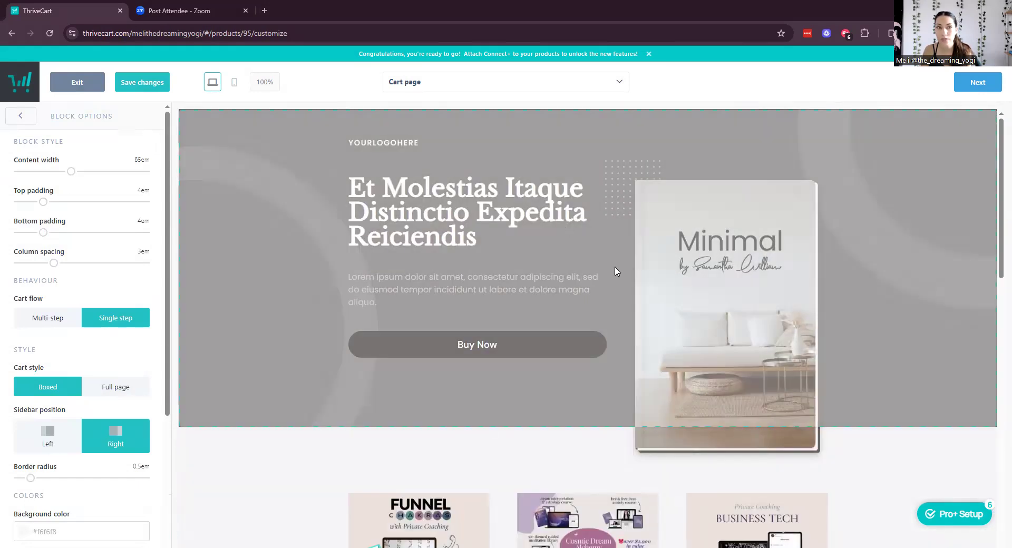
scroll(850, 411, "down", 15)
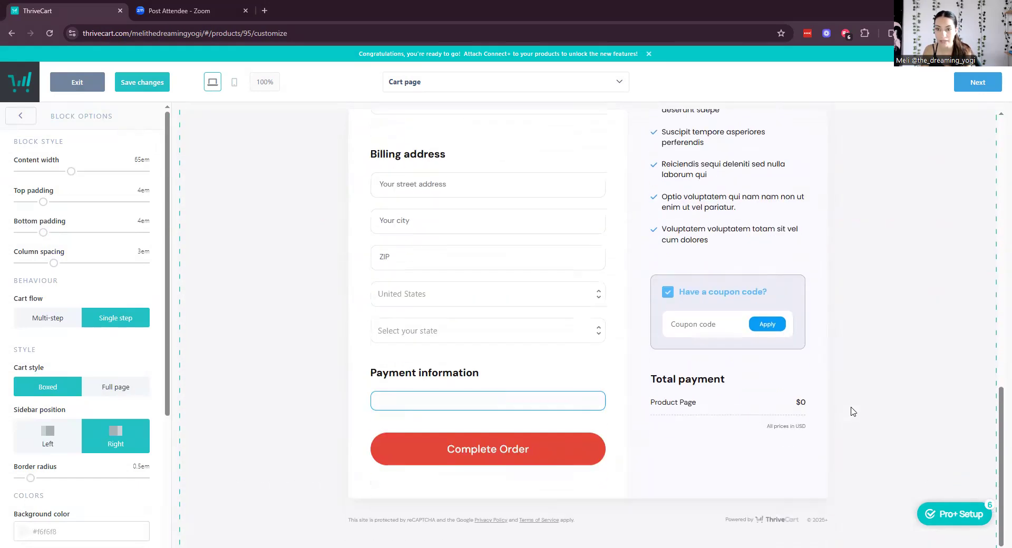
scroll(614, 323, "up", 6)
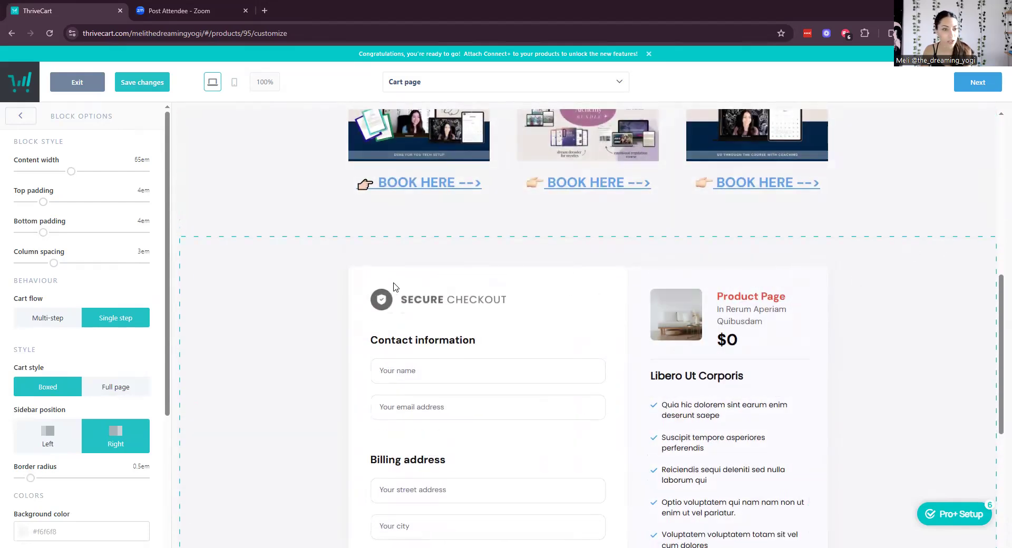
scroll(112, 329, "down", 4)
Set the sidebar position to Left and the cart style to Full page.
scroll(112, 329, "up", 1)
left_click(69, 279)
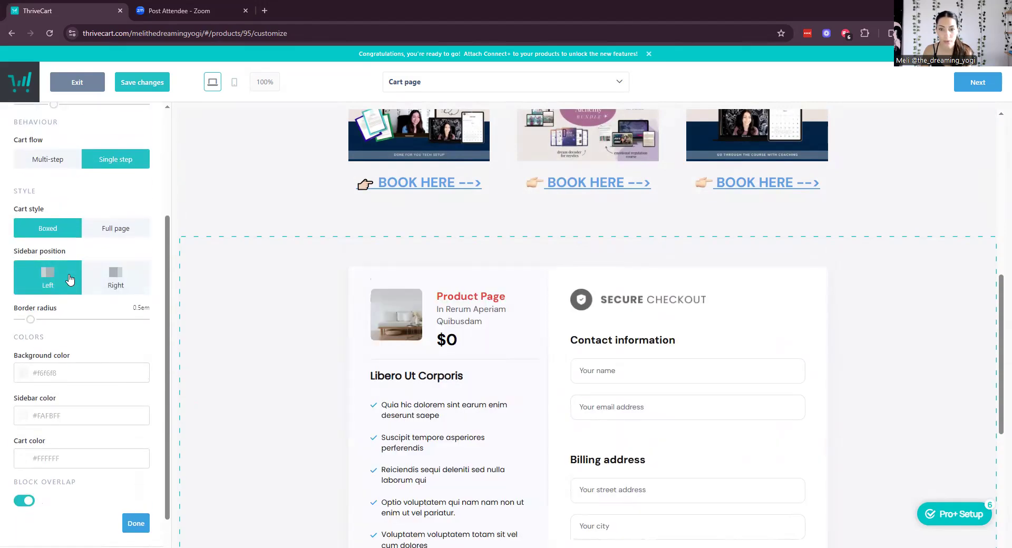
left_click(116, 228)
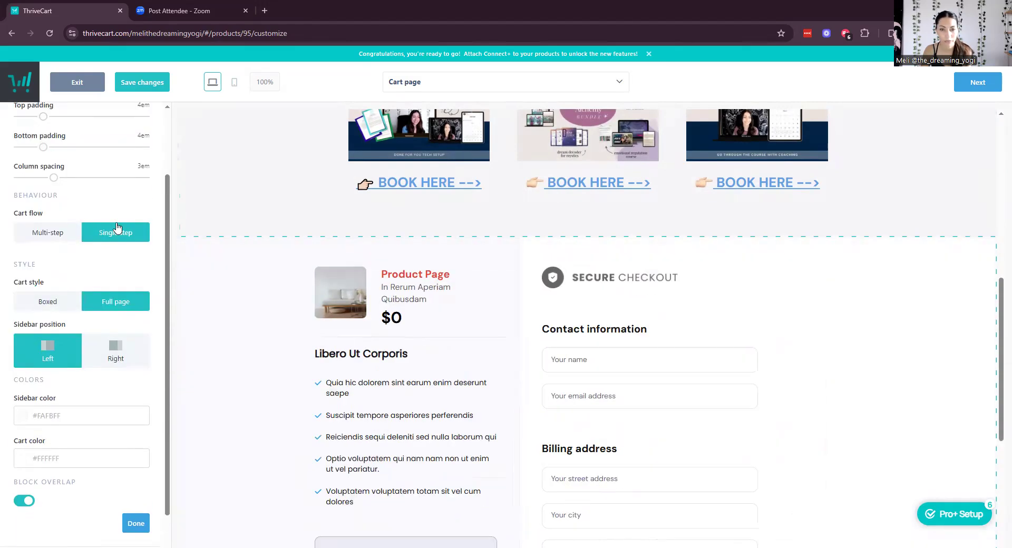
scroll(795, 336, "down", 5)
scroll(795, 336, "up", 5)
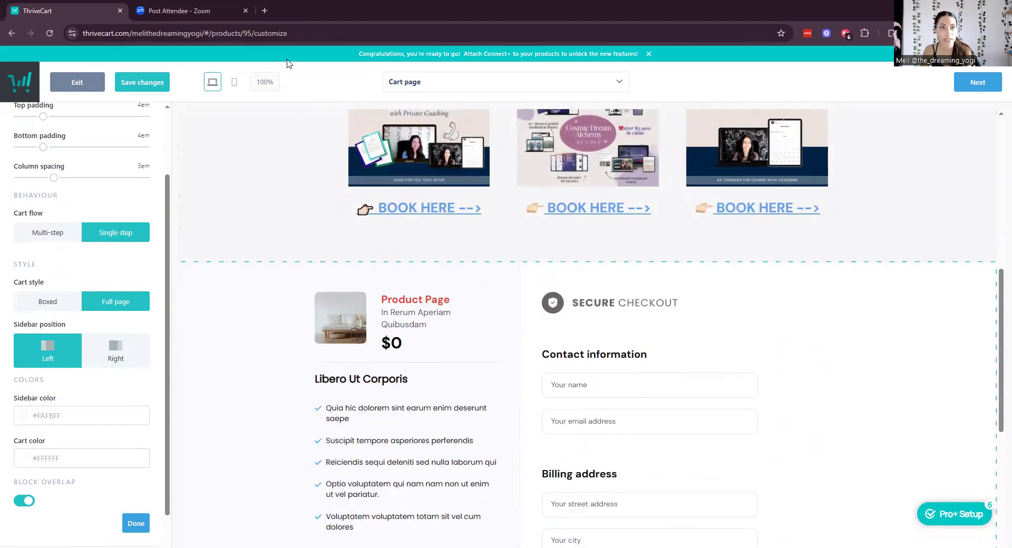
left_click(262, 15)
Load thedreamingyogi.org/resources and find the newsletter form.
type("thedreamingyogi.org")
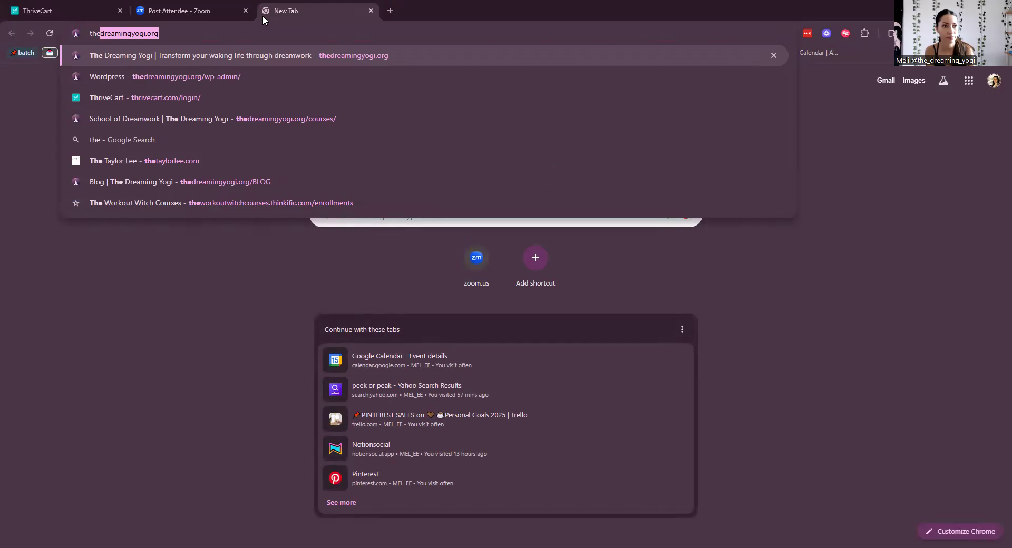
type("/resources")
key("Return")
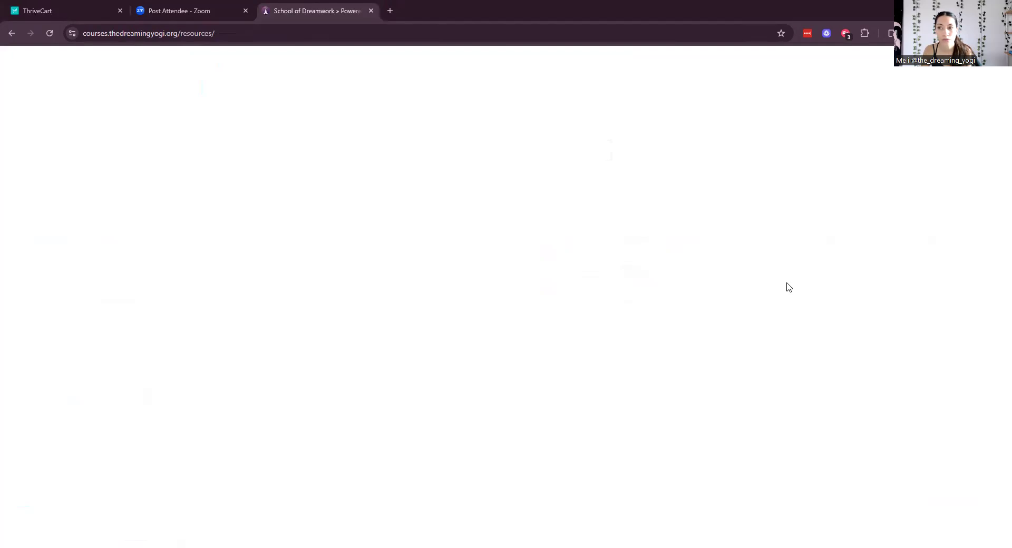
scroll(808, 350, "down", 15)
scroll(814, 351, "down", 15)
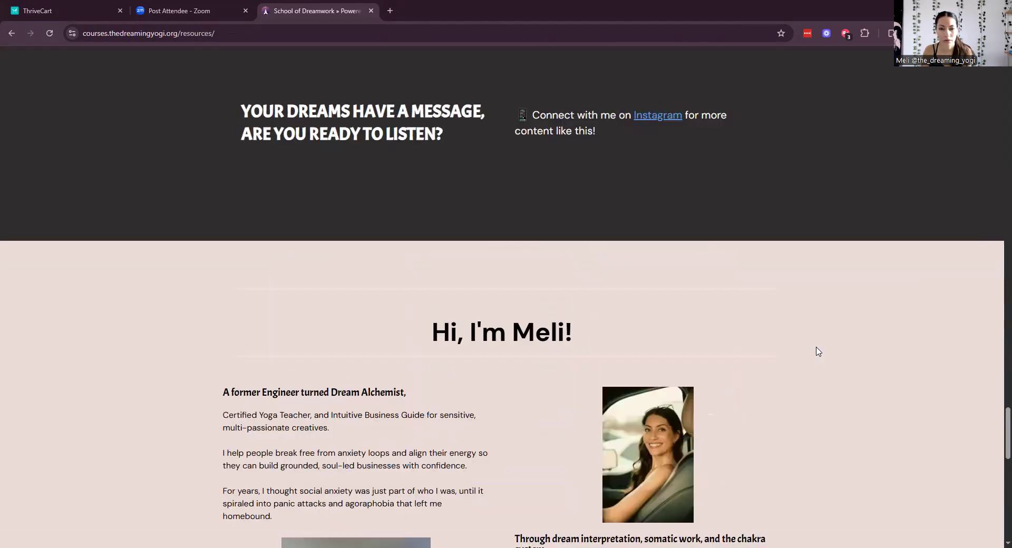
scroll(816, 346, "up", 2)
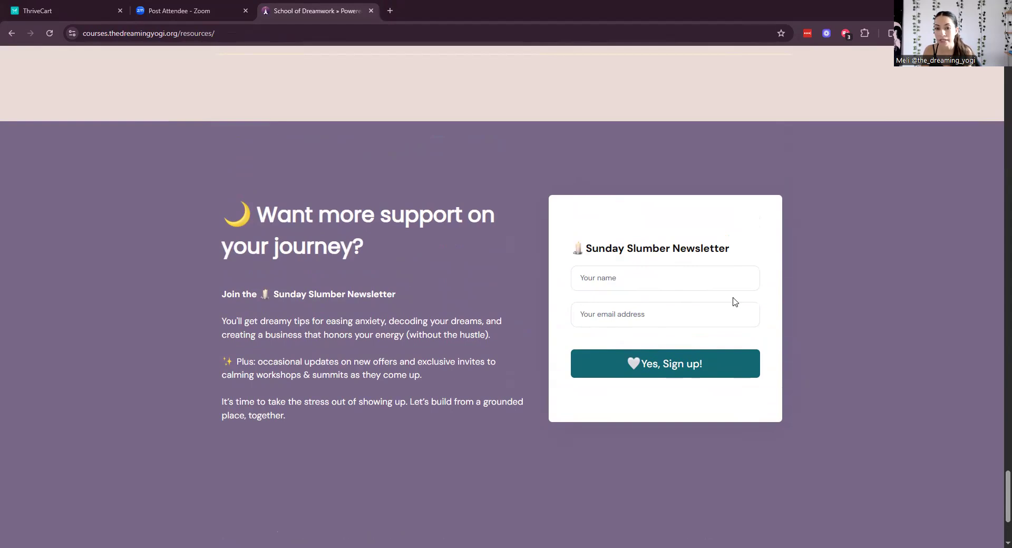
Submit the Sunday Slumber Newsletter form with a test name and test email address.
left_click(688, 280)
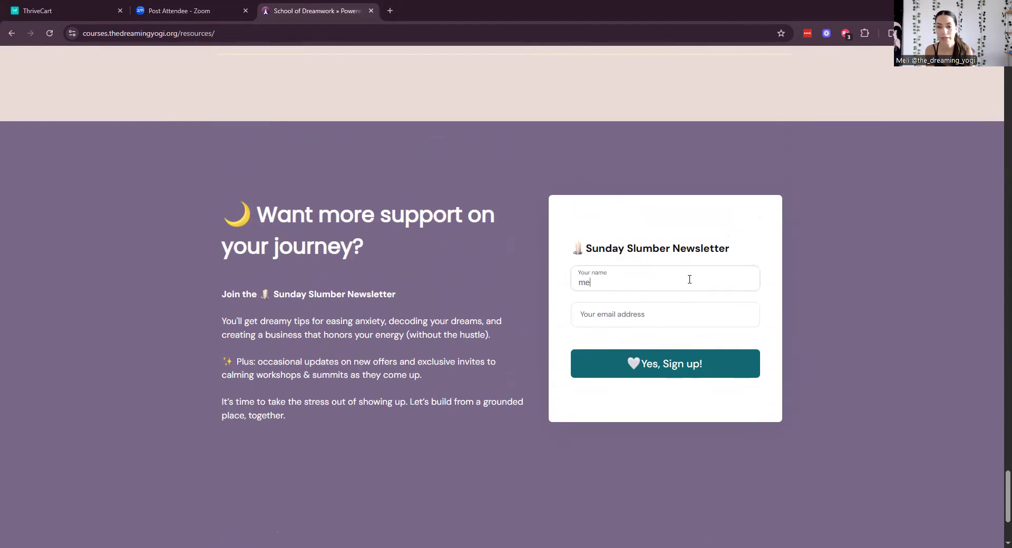
type("meli test")
key("Tab")
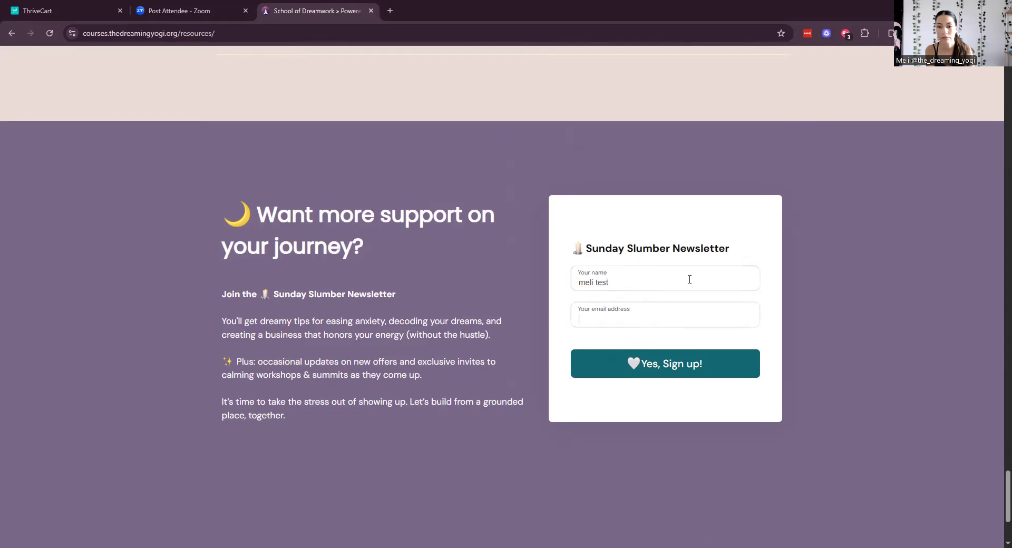
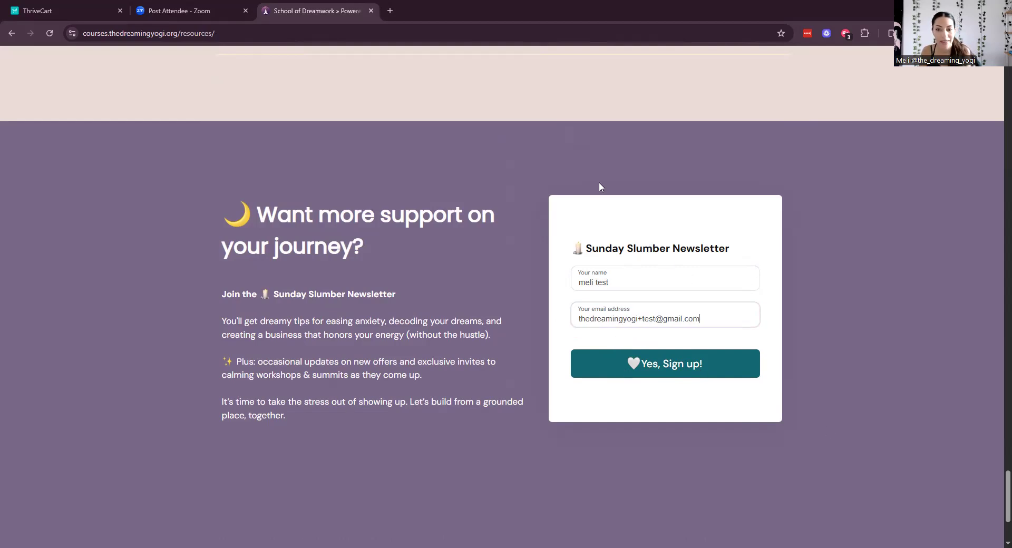
left_click(663, 379)
scroll(723, 140, "up", 3)
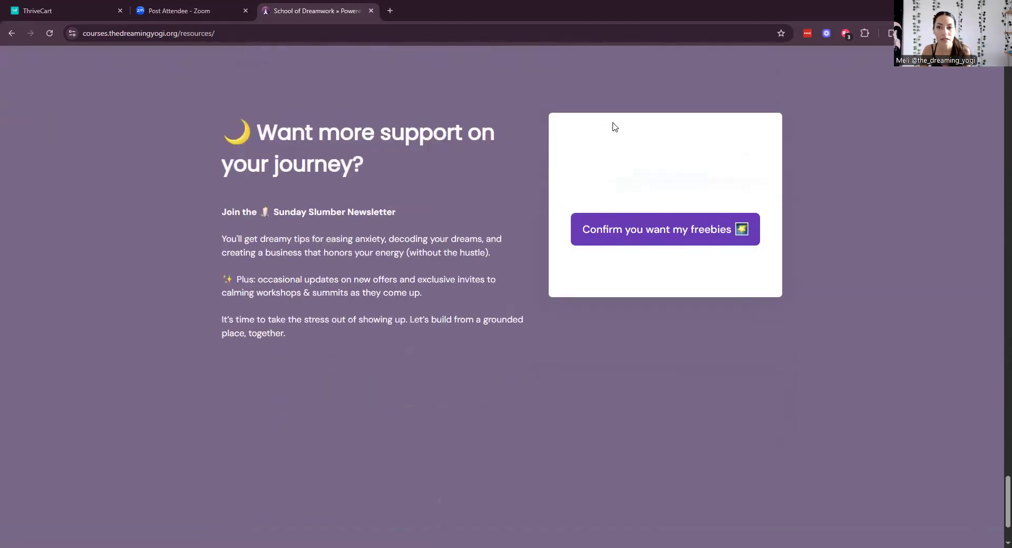
Confirm the freebies, view the $27 Dream Decoder offer, and return to the ThriveCart editor.
left_click_drag(760, 148, 758, 173)
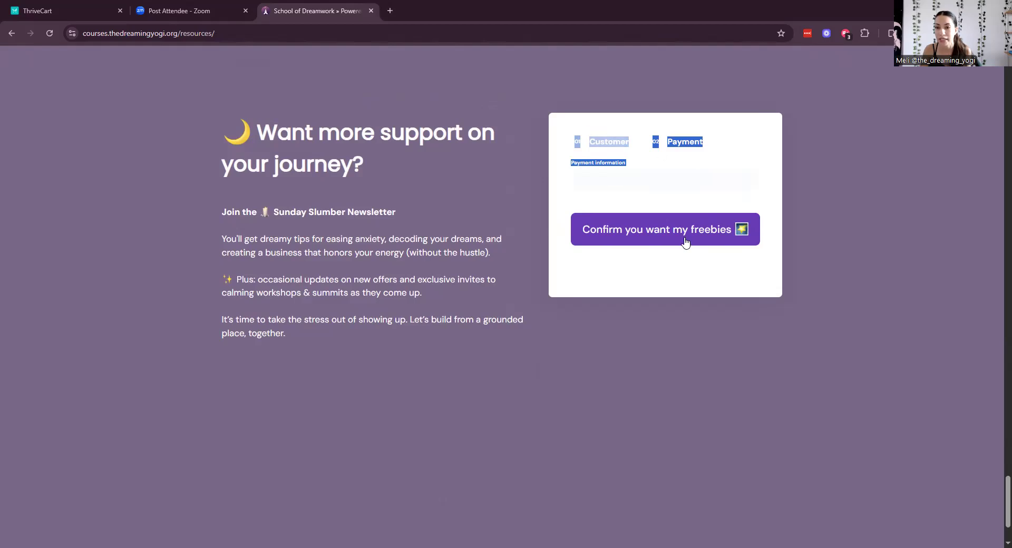
left_click(677, 204)
left_click(696, 224)
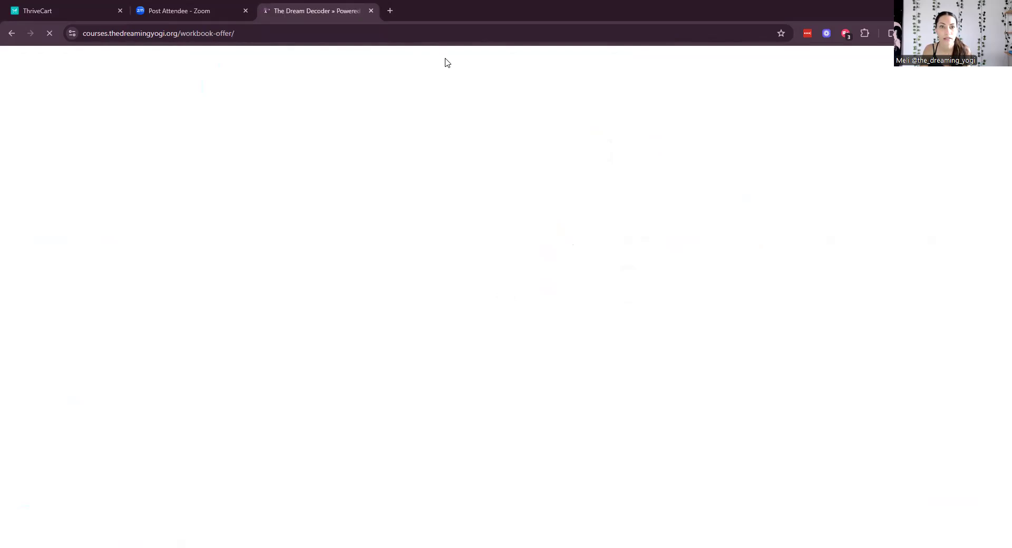
left_click_drag(321, 94, 632, 89)
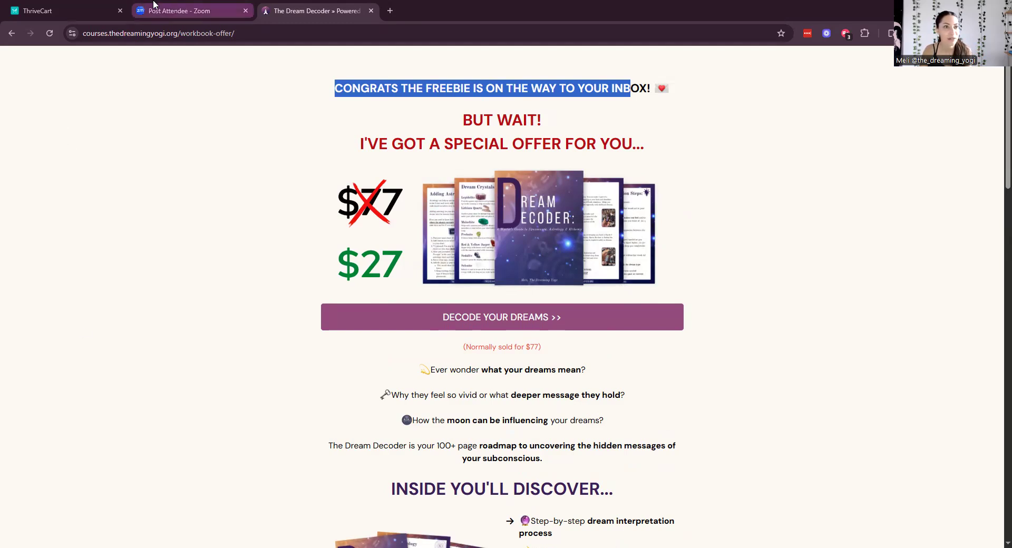
left_click(92, 11)
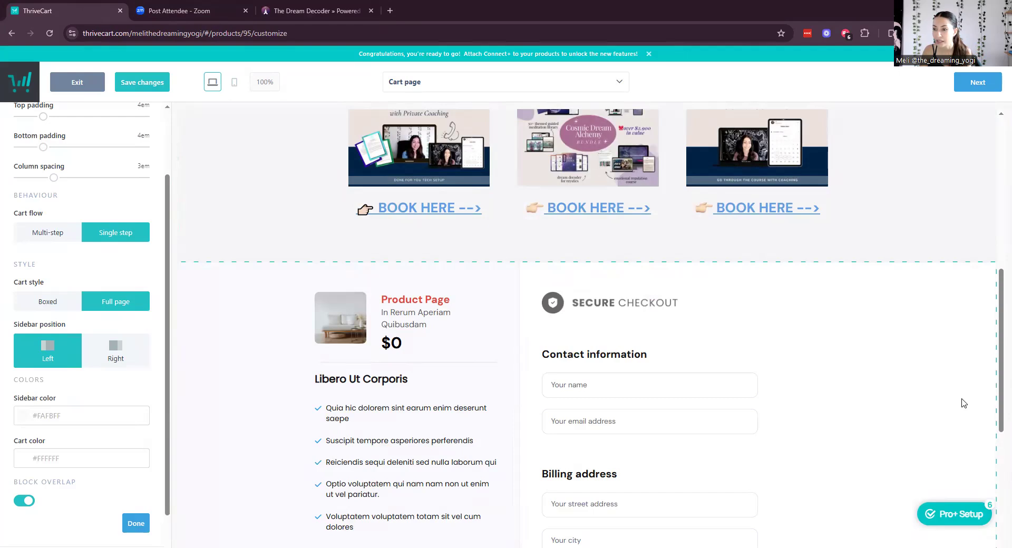
Delete the product summary, placeholder bullet list and Libero Ut Corporis heading from the sidebar.
left_click(491, 300)
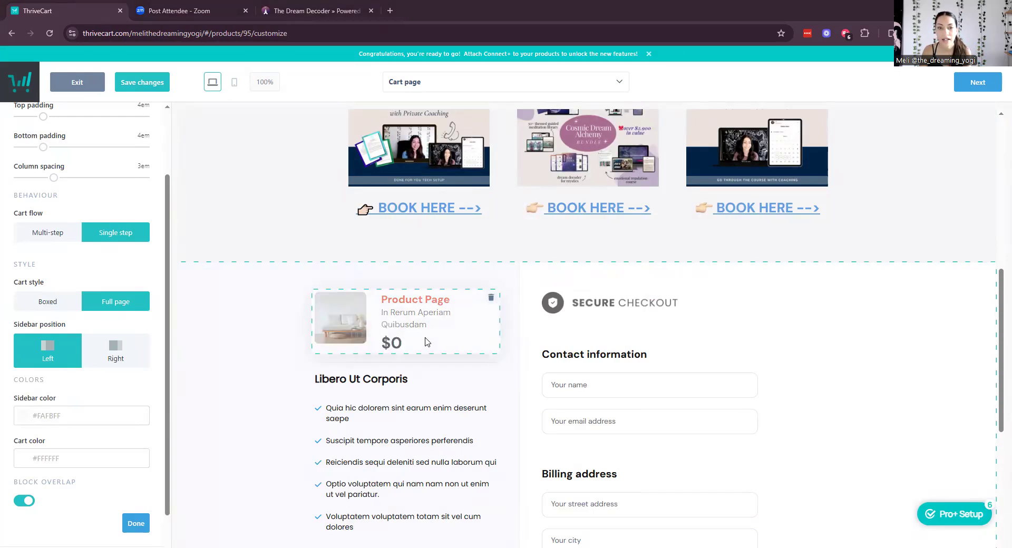
left_click(539, 285)
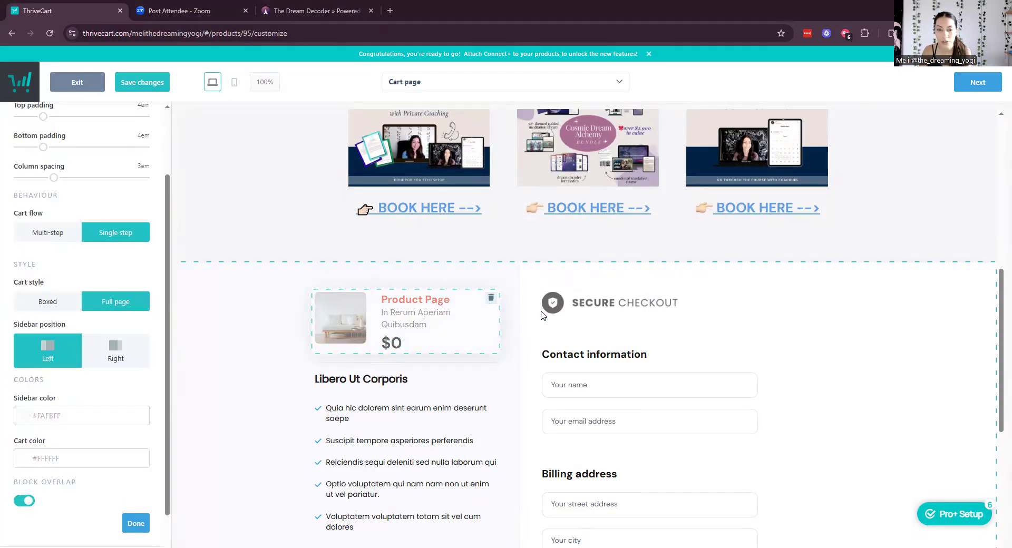
left_click(491, 300)
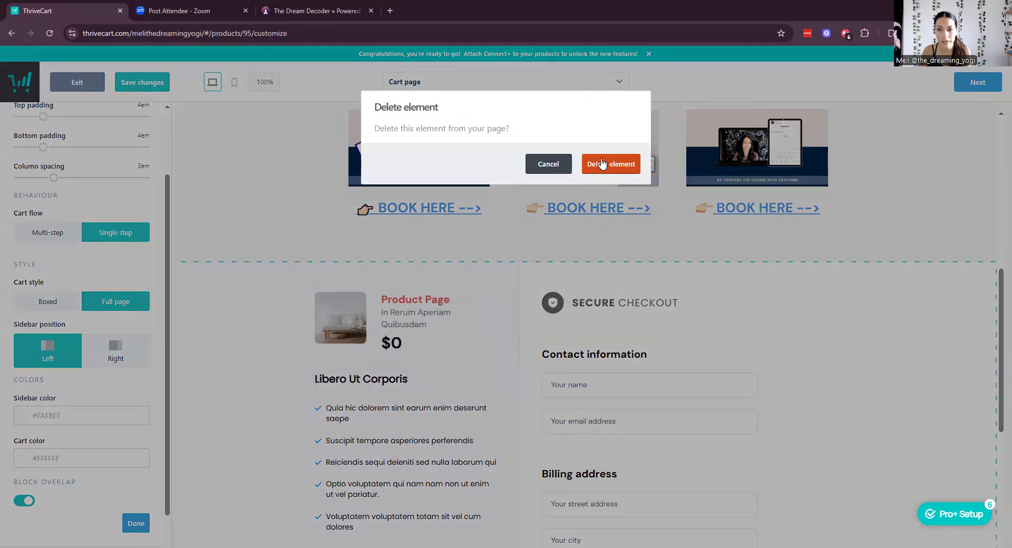
left_click(603, 163)
left_click(491, 334)
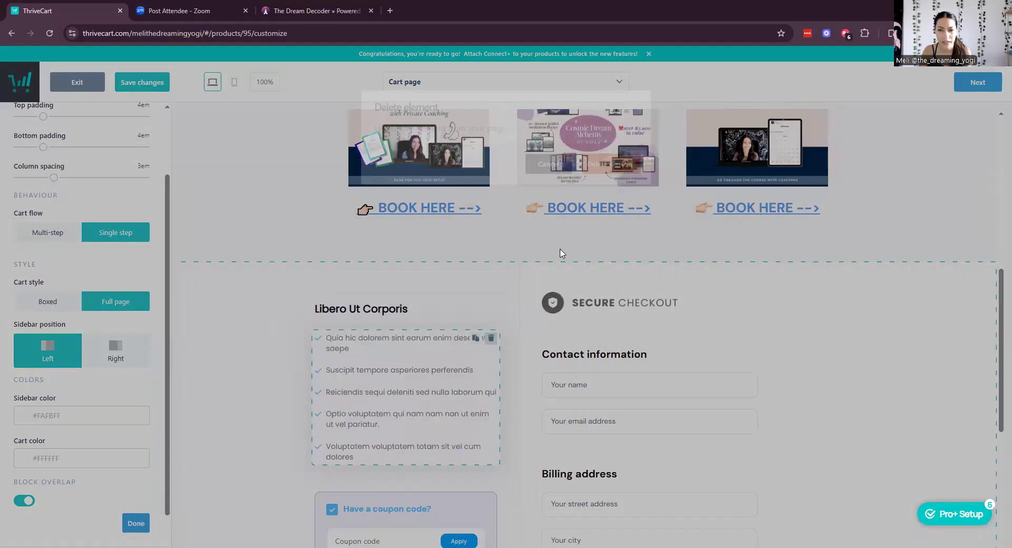
left_click(606, 163)
left_click(492, 305)
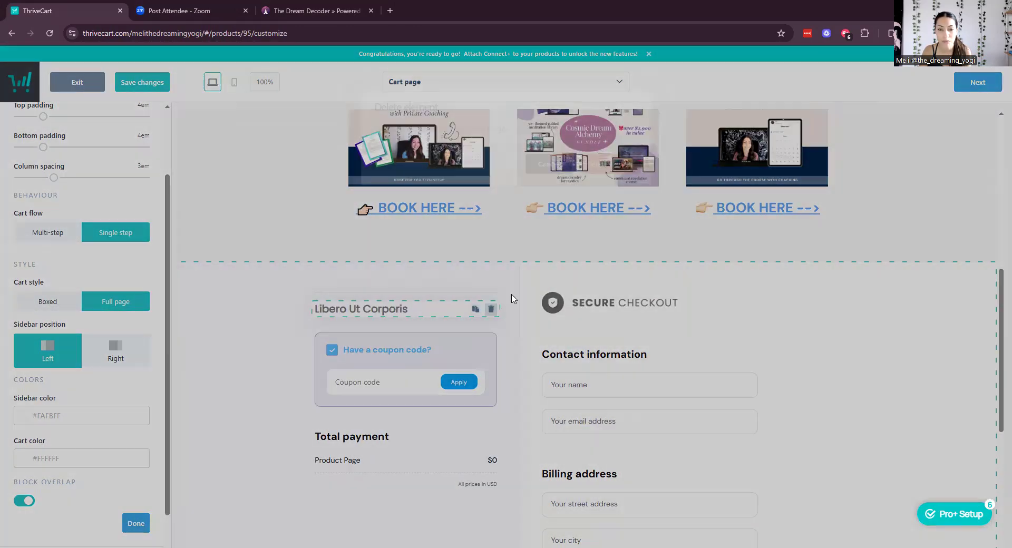
left_click(632, 171)
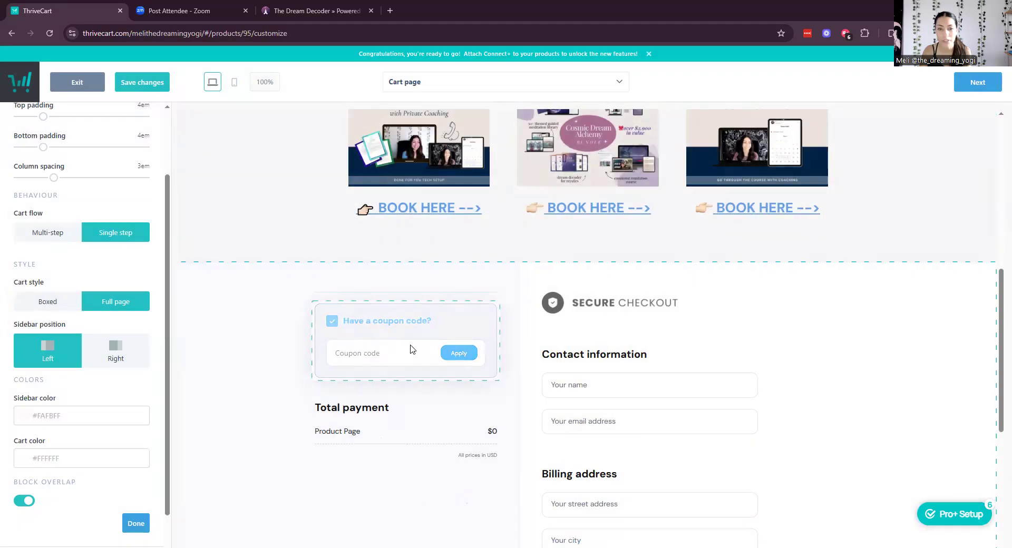
scroll(700, 361, "down", 2)
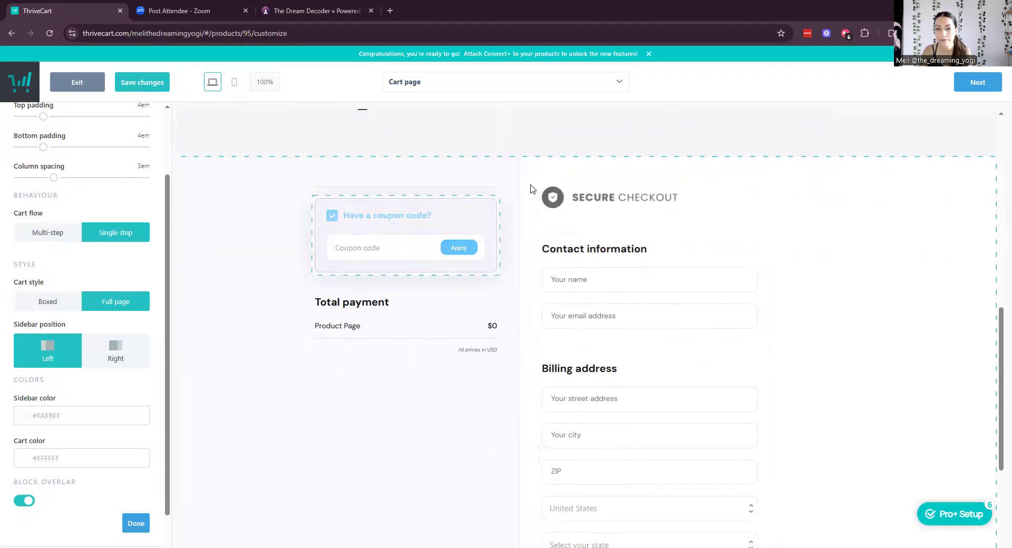
scroll(681, 348, "down", 3)
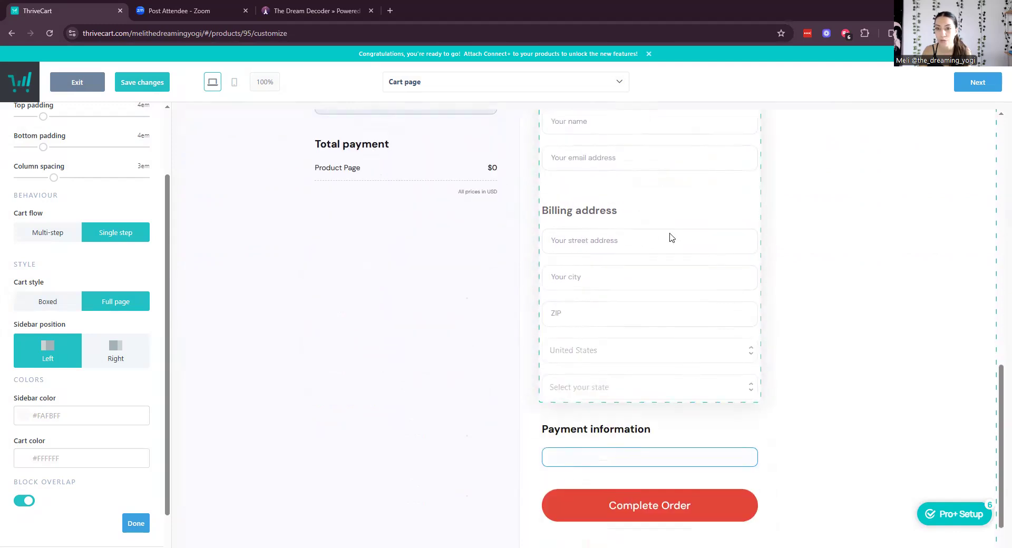
scroll(672, 238, "up", 8)
scroll(654, 417, "down", 3)
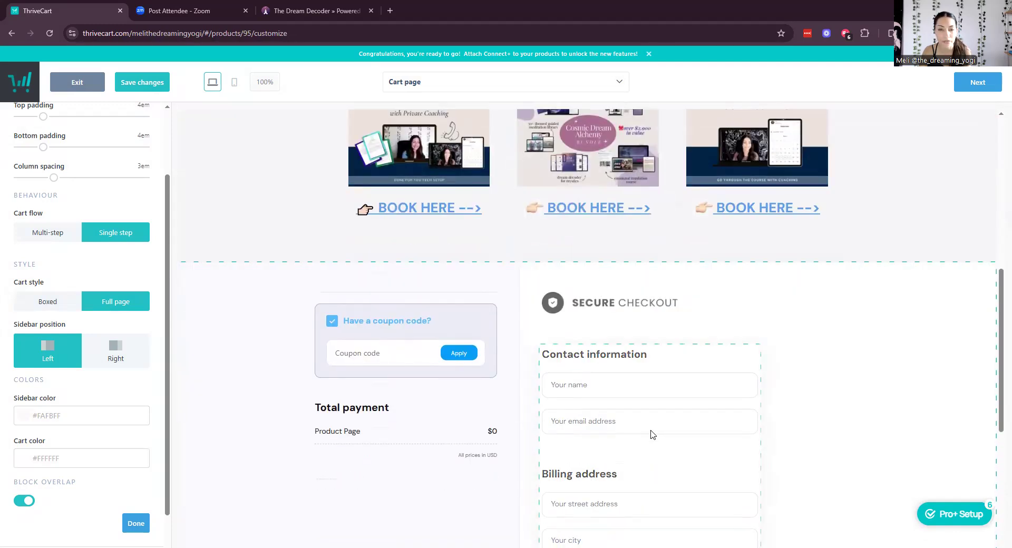
Set the Contact information block's Customer address to Disabled.
left_click(390, 352)
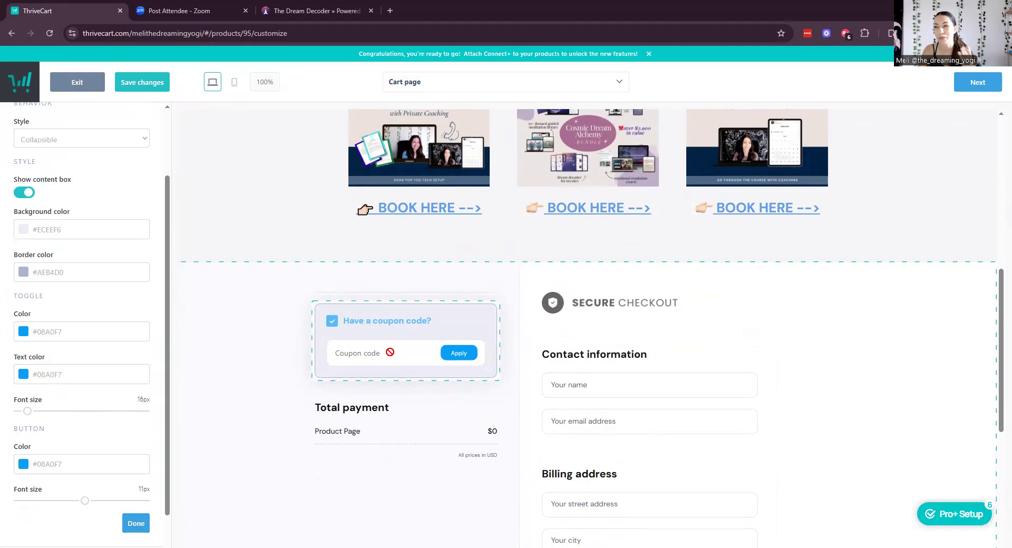
scroll(829, 377, "down", 6)
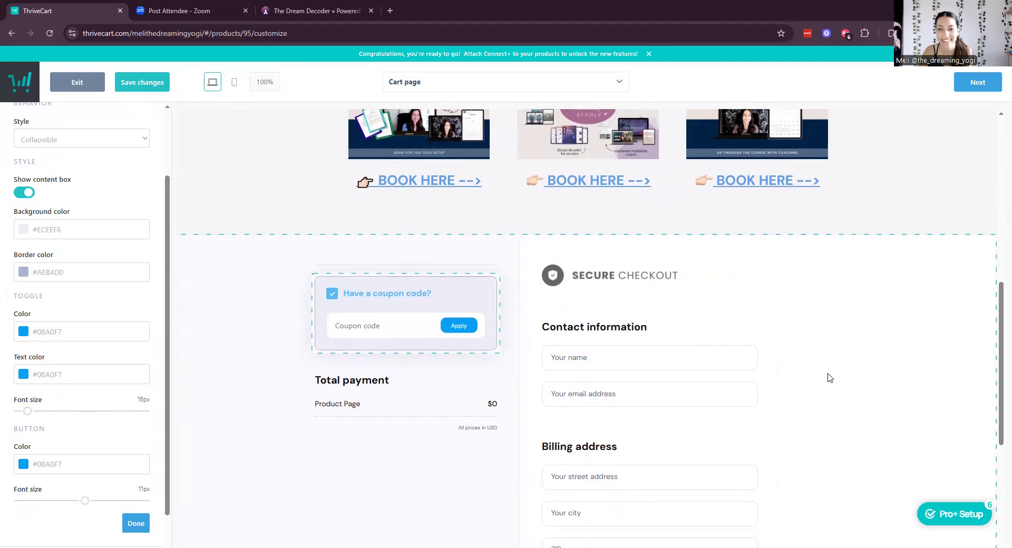
scroll(764, 377, "up", 4)
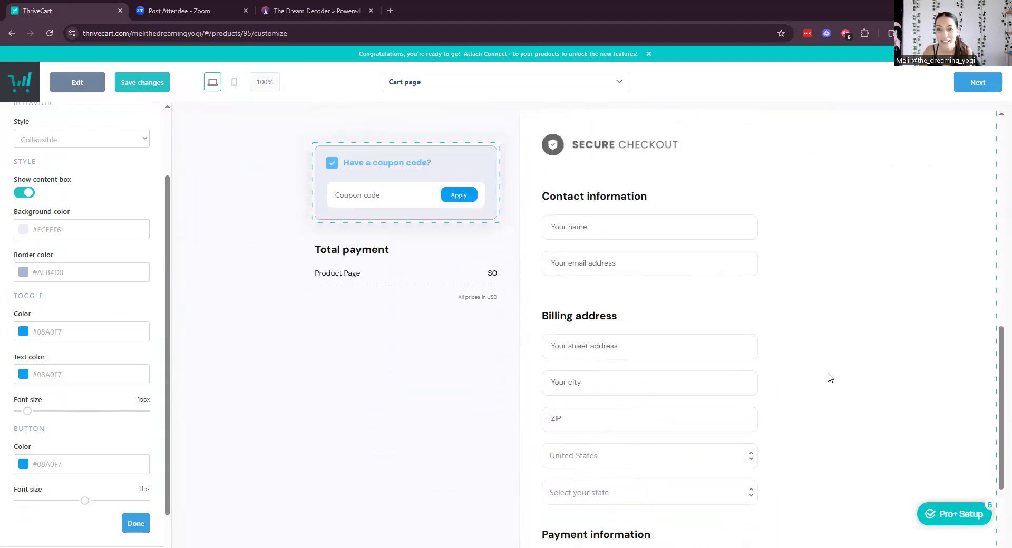
left_click(681, 359)
scroll(98, 344, "up", 4)
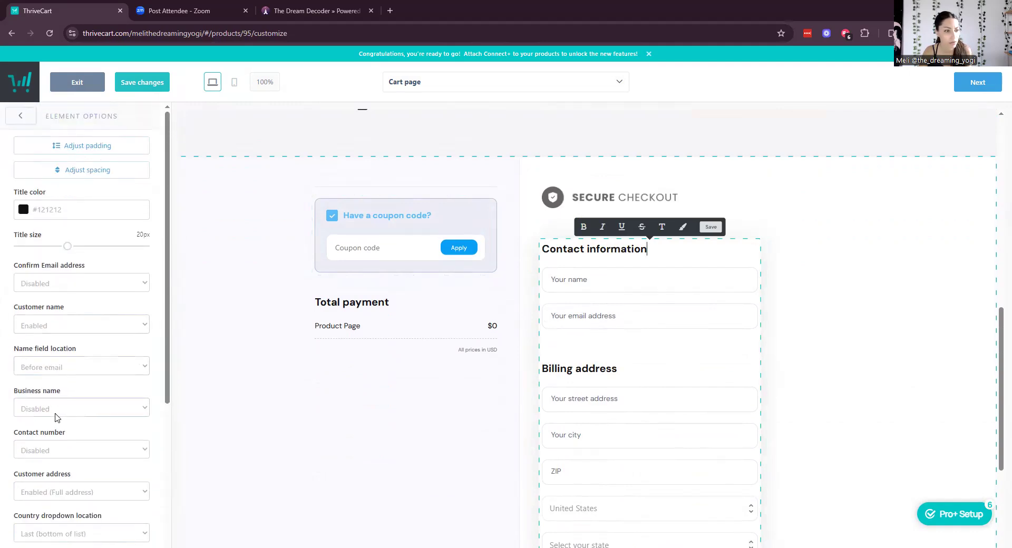
scroll(57, 417, "down", 1)
left_click(62, 443)
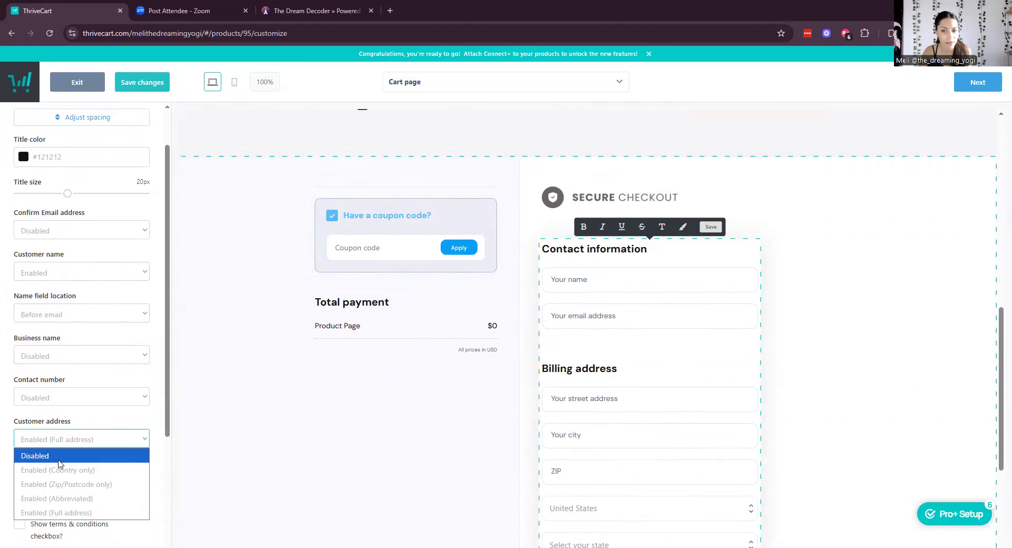
key("Return")
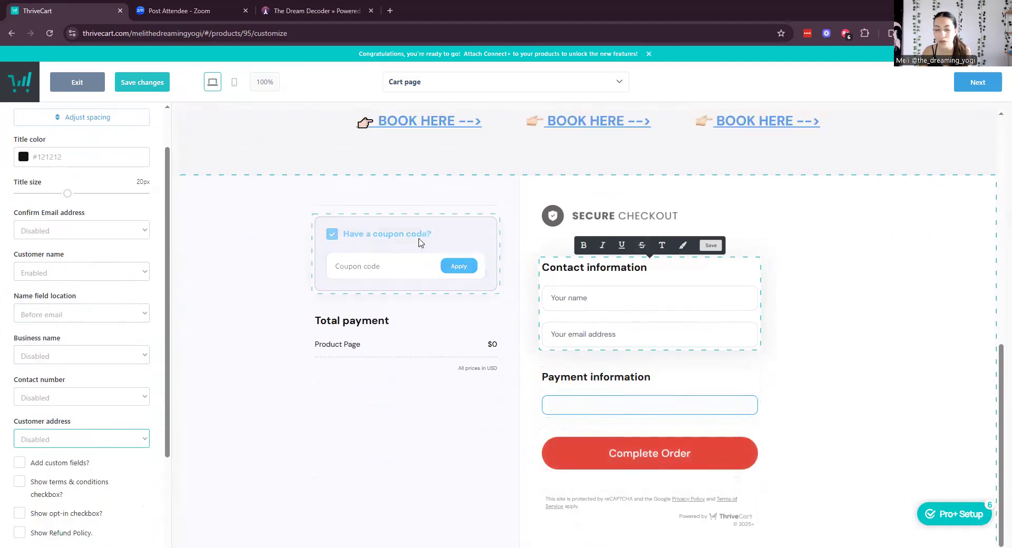
left_click(384, 241)
scroll(81, 327, "down", 2)
scroll(82, 330, "up", 3)
scroll(81, 329, "down", 3)
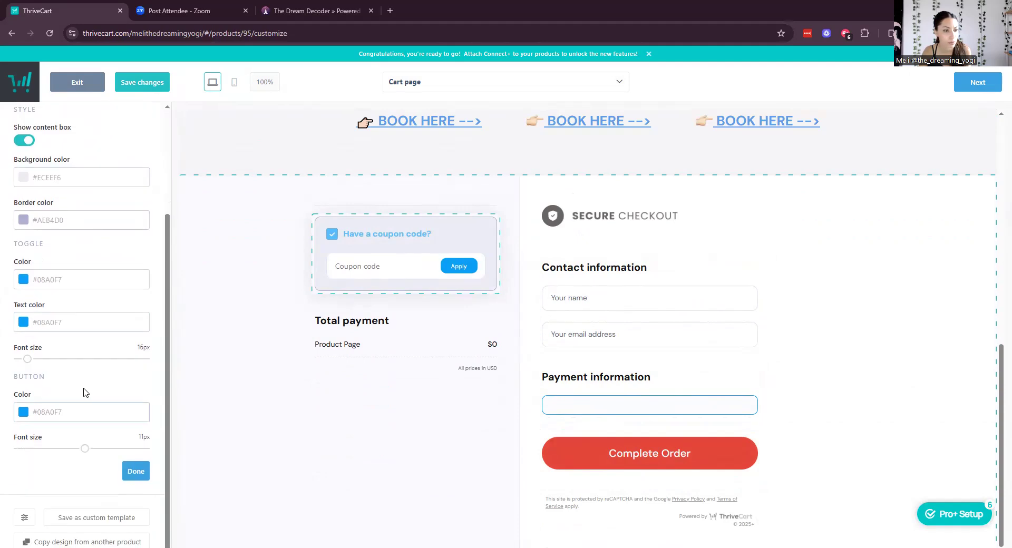
scroll(83, 393, "up", 3)
Set the coupon box's Behavior Style to Hidden.
left_click(85, 230)
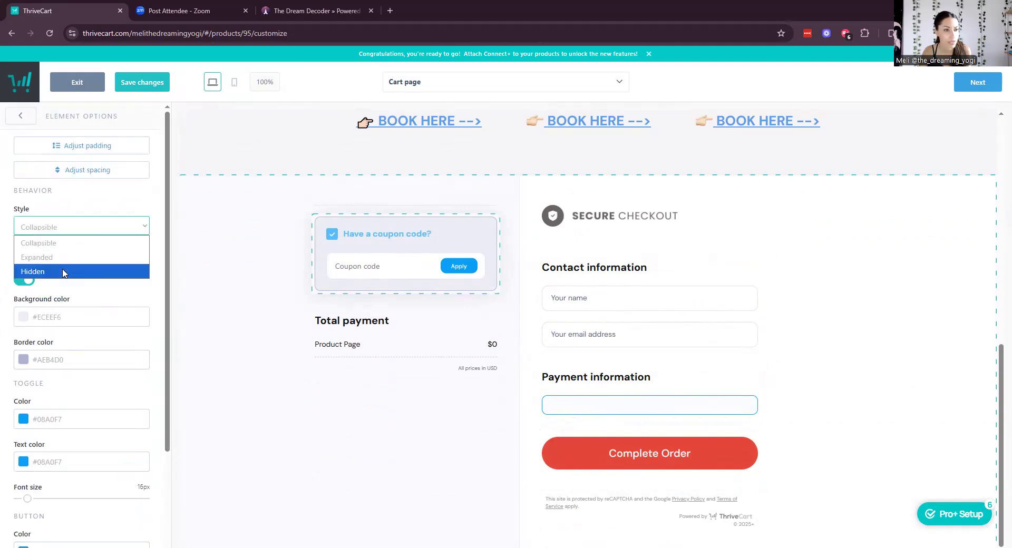
left_click(33, 271)
left_click(379, 323)
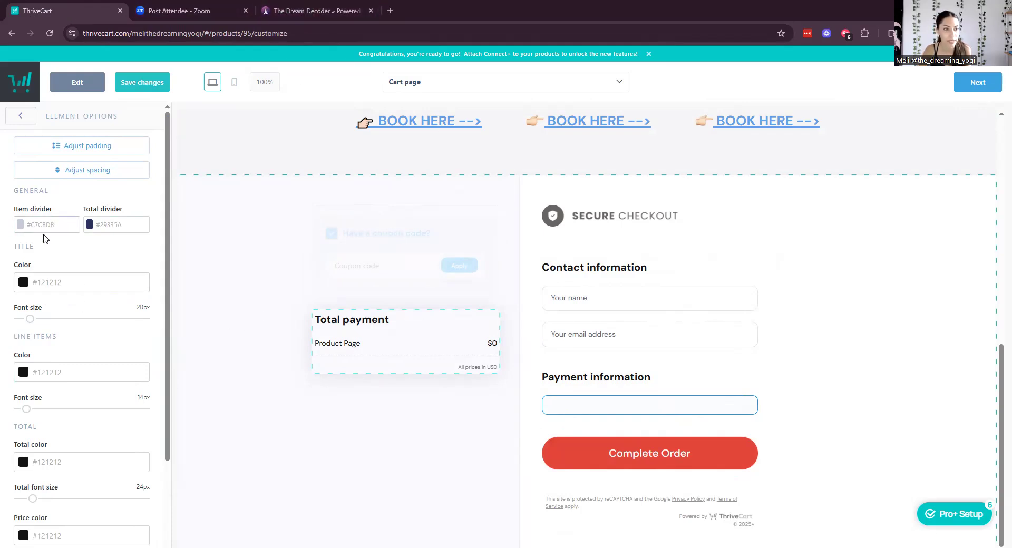
left_click(440, 395)
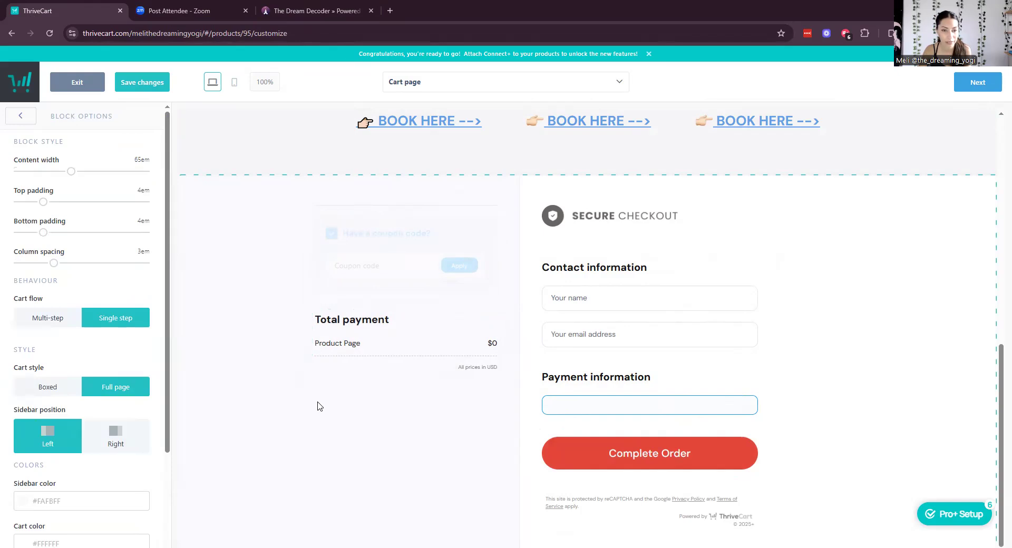
Copy the sidebar colour #FAFBFF and apply it to the Total payment title.
scroll(69, 398, "down", 2)
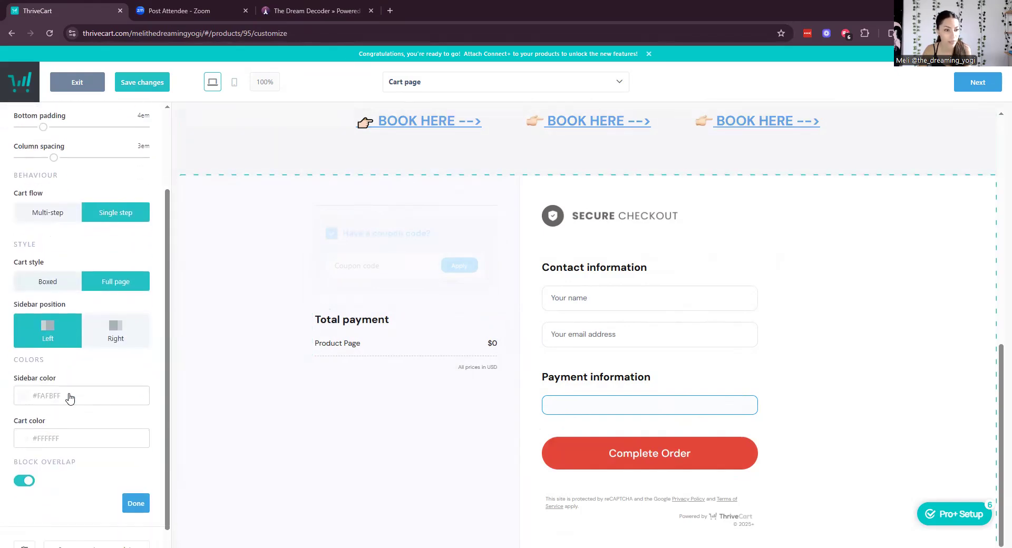
left_click(70, 390)
key("ctrl+c")
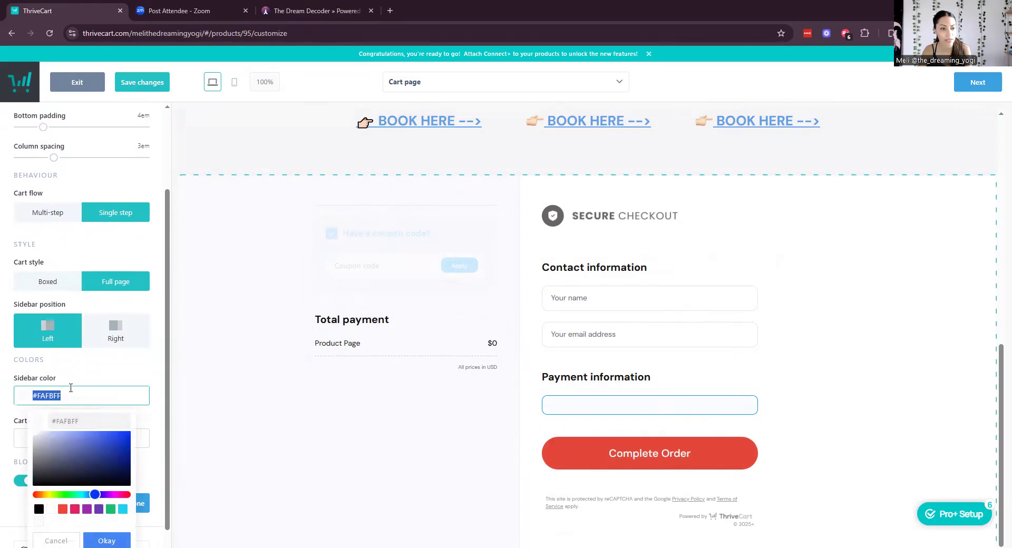
left_click(274, 398)
left_click(347, 337)
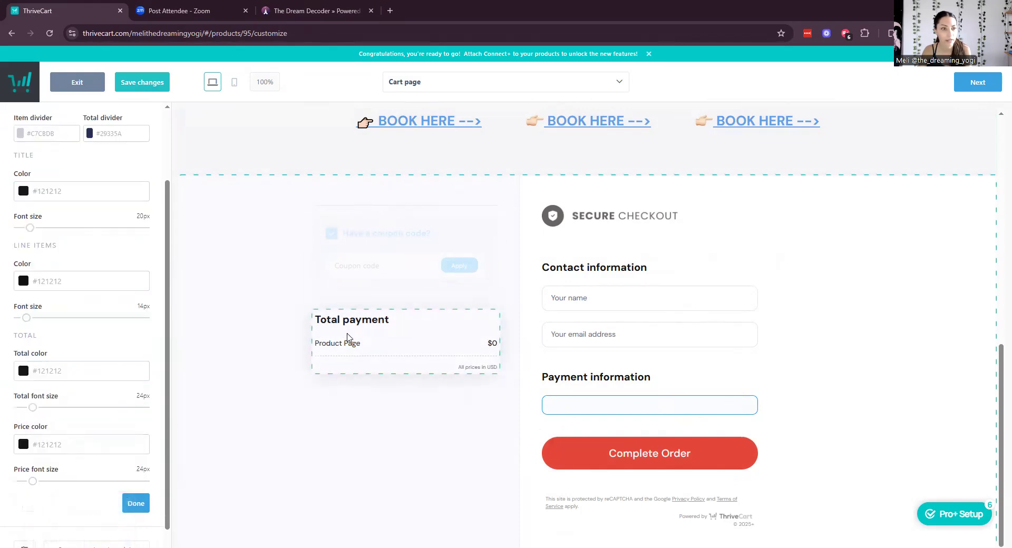
left_click(101, 195)
key("ctrl+v")
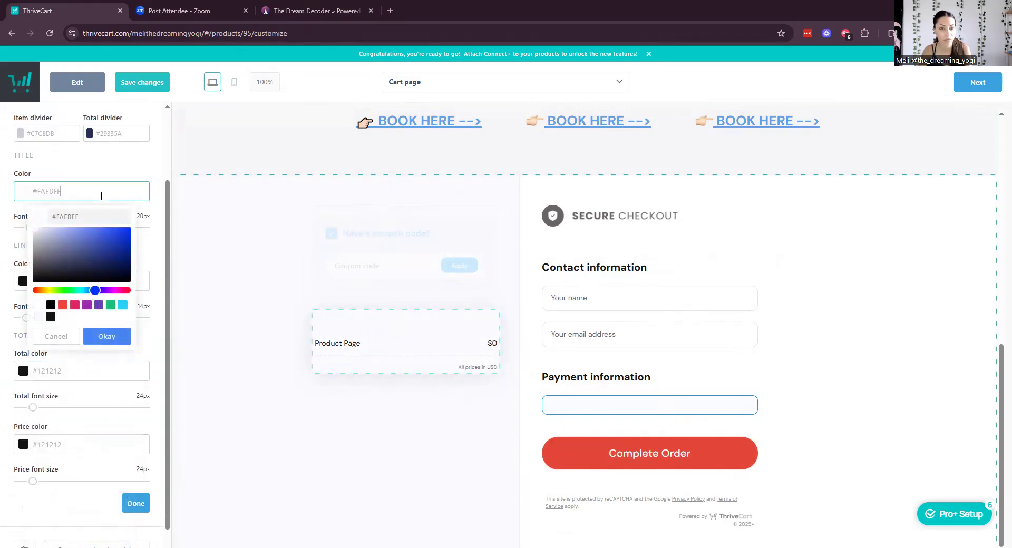
left_click(149, 258)
Set the line items, total and price colours to #FAFBFF as well.
left_click(99, 283)
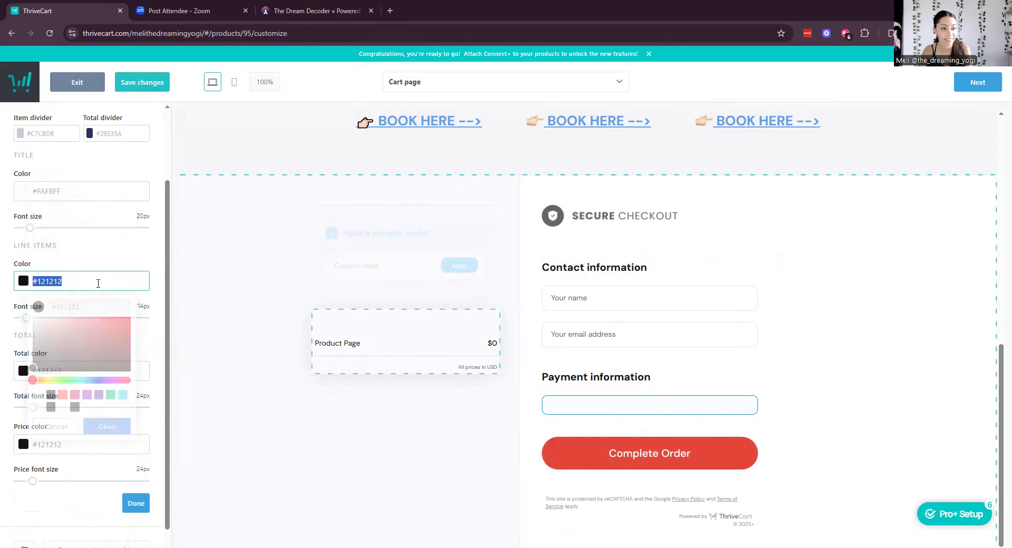
key("ctrl+v")
left_click(106, 373)
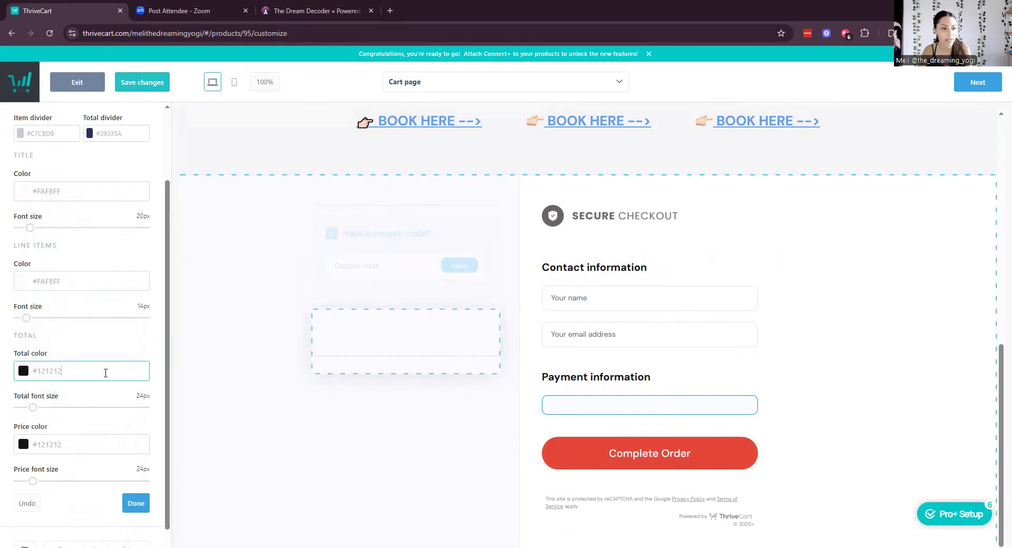
key("ctrl+v")
key("ctrl+a")
key("ctrl+v")
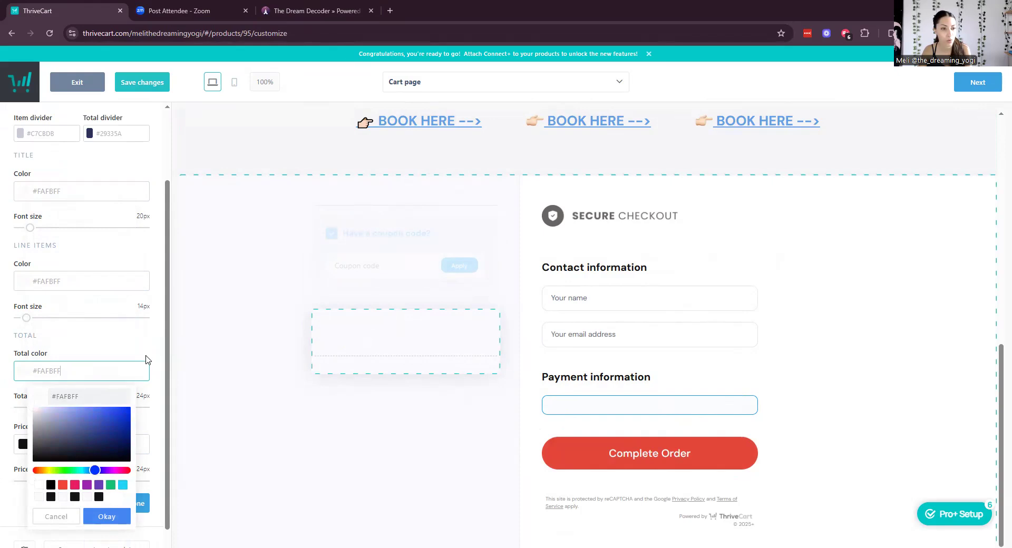
left_click(152, 356)
left_click(82, 443)
key("ctrl+v")
left_click(280, 427)
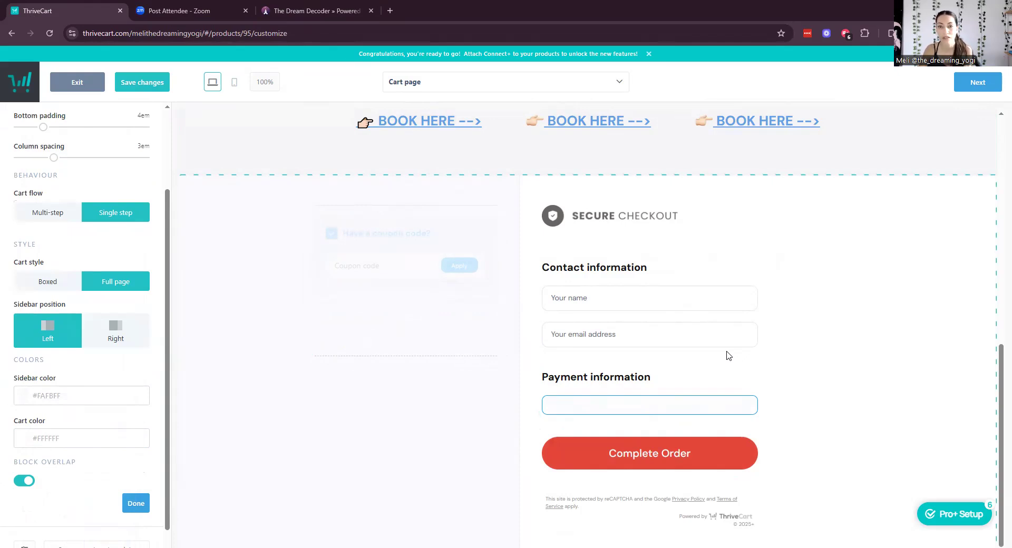
Delete the Secure Checkout heading block above the contact form.
mouse_move(753, 212)
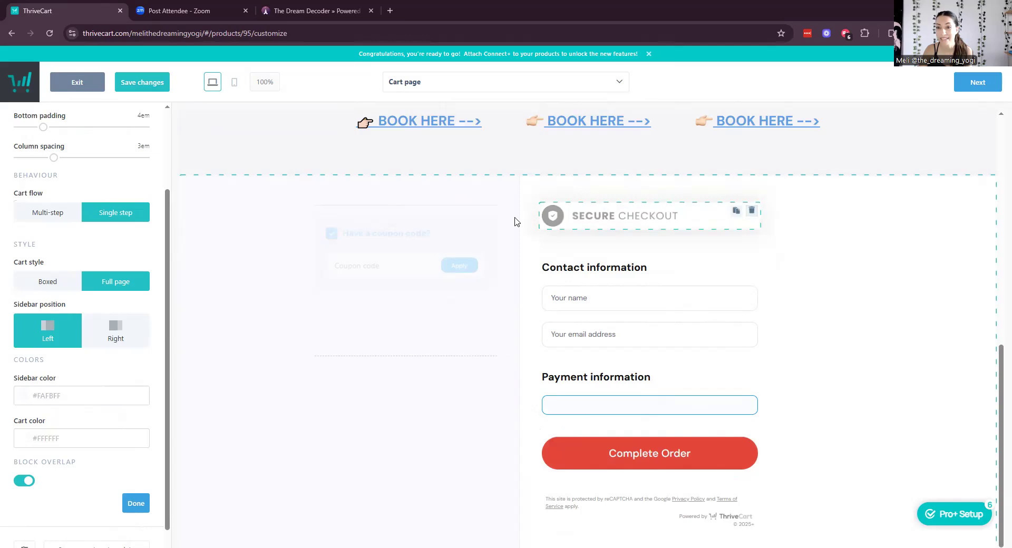
scroll(706, 474, "up", 1)
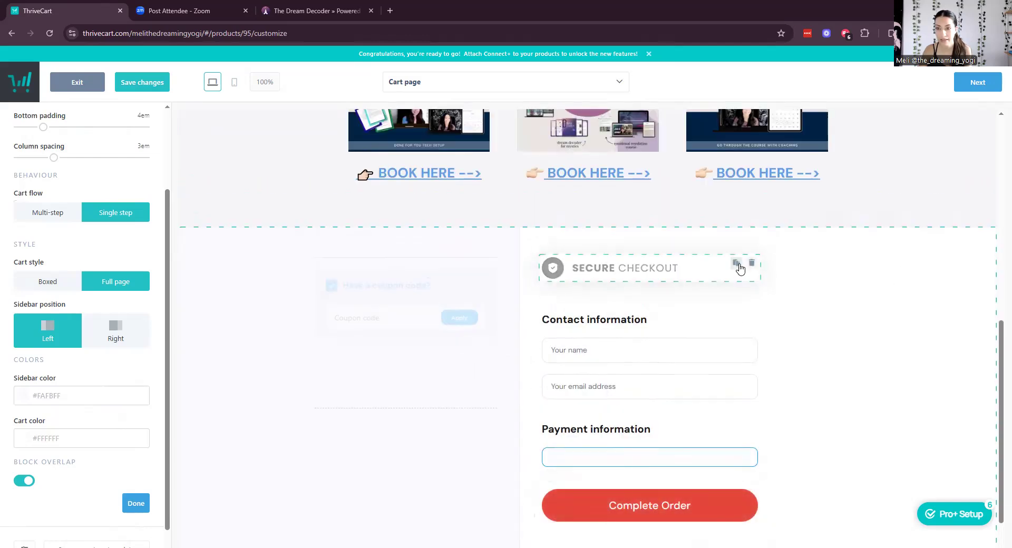
left_click(751, 263)
left_click(610, 164)
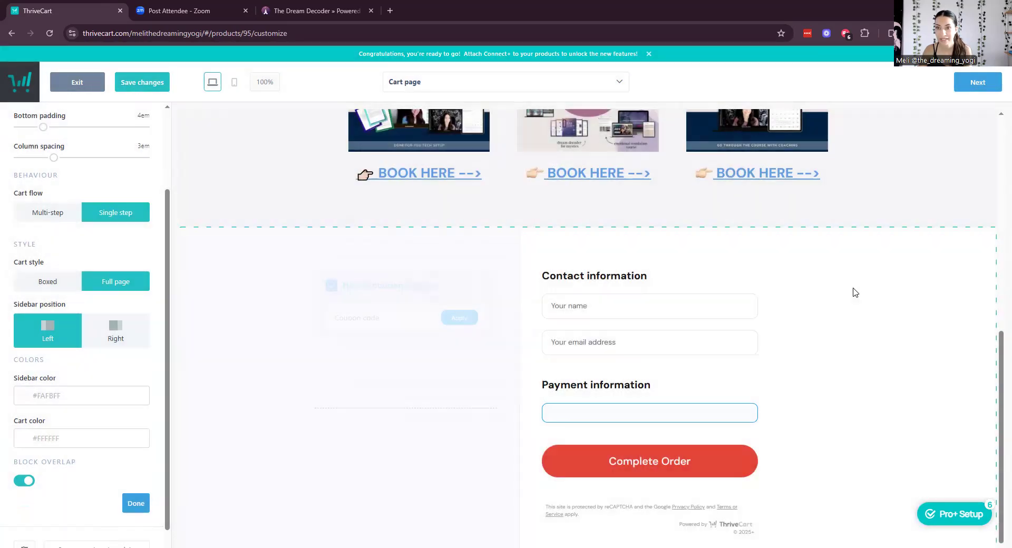
Save the cart page design changes.
scroll(855, 293, "up", 10)
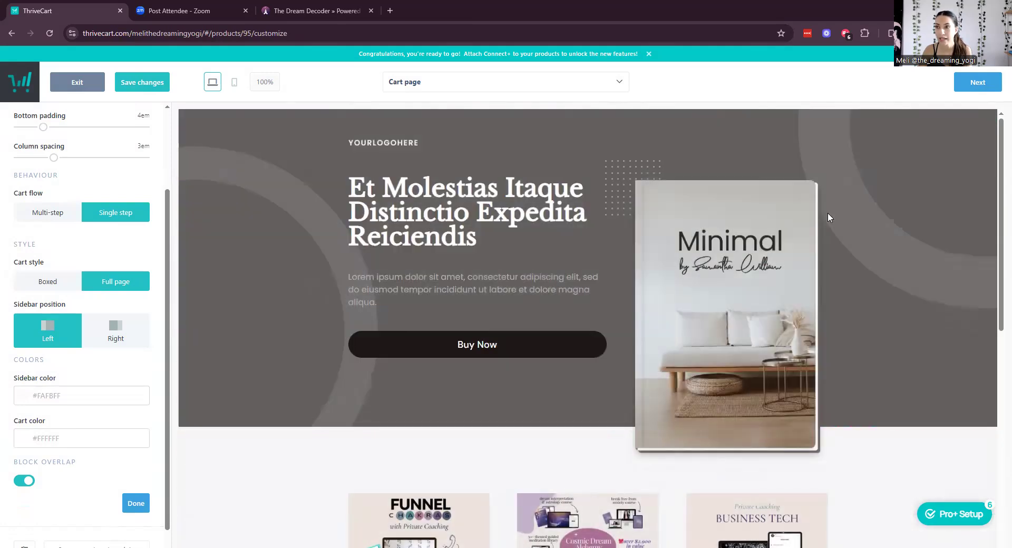
left_click(539, 93)
left_click(539, 93)
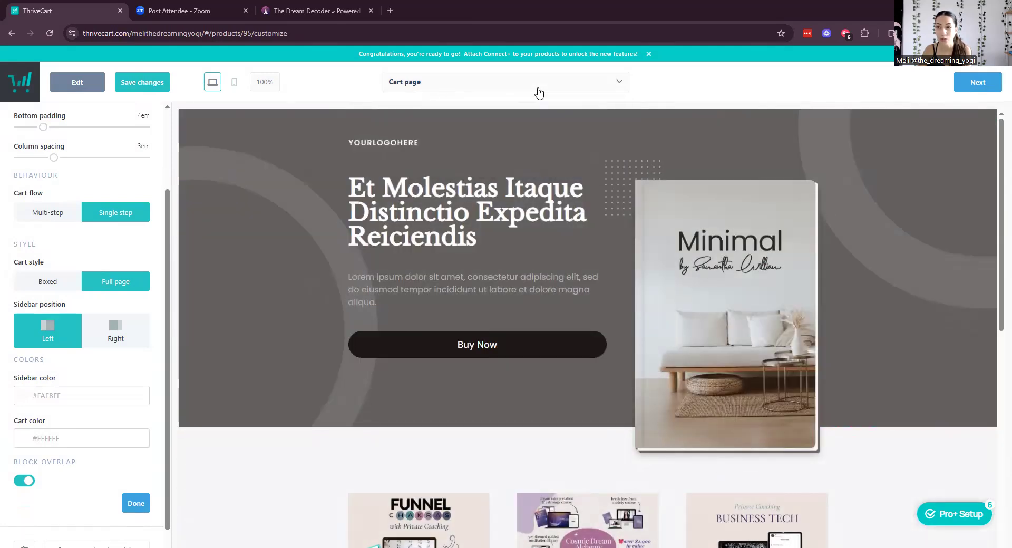
left_click(140, 80)
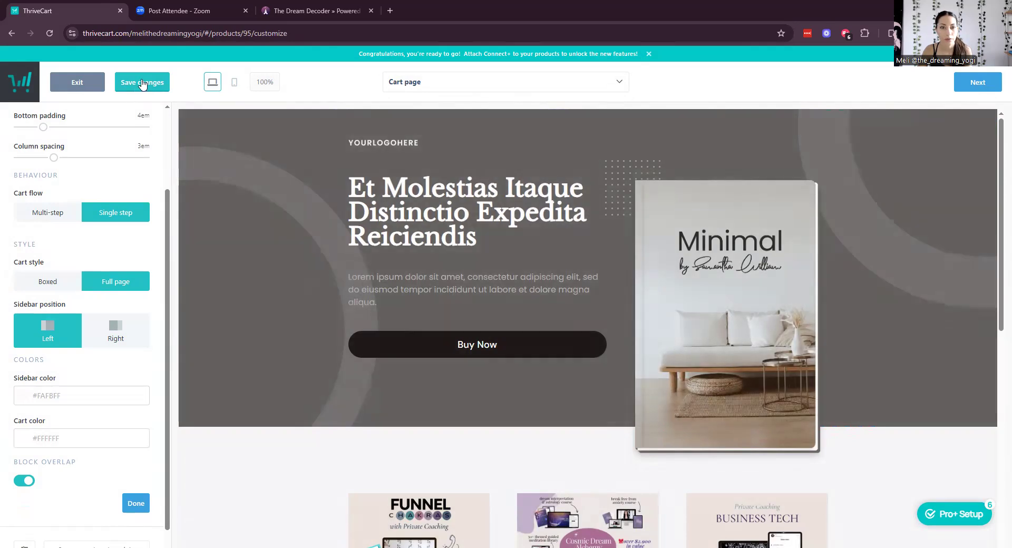
left_click(141, 83)
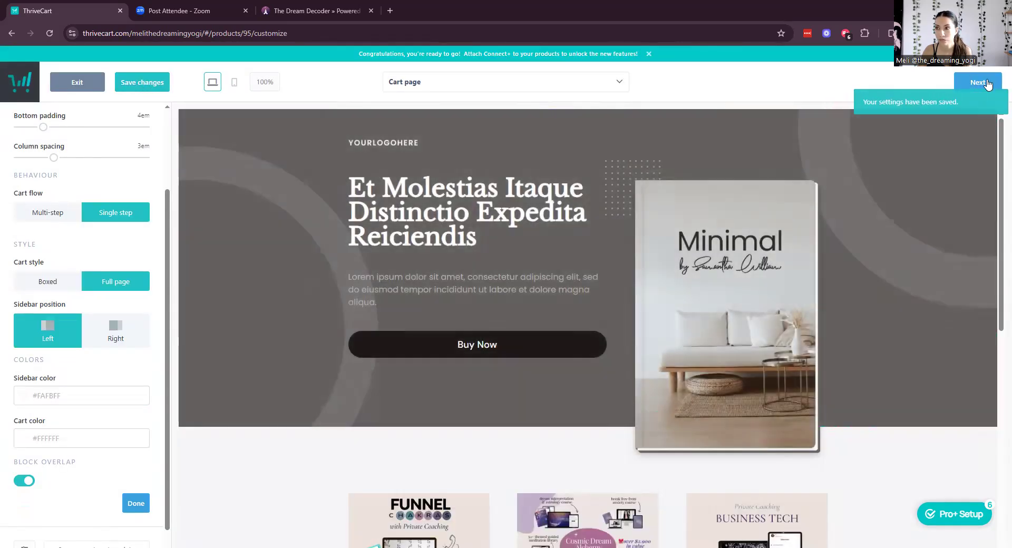
Review the Success page's placeholder confirmation card, then complete the editor to return to product settings.
left_click(979, 83)
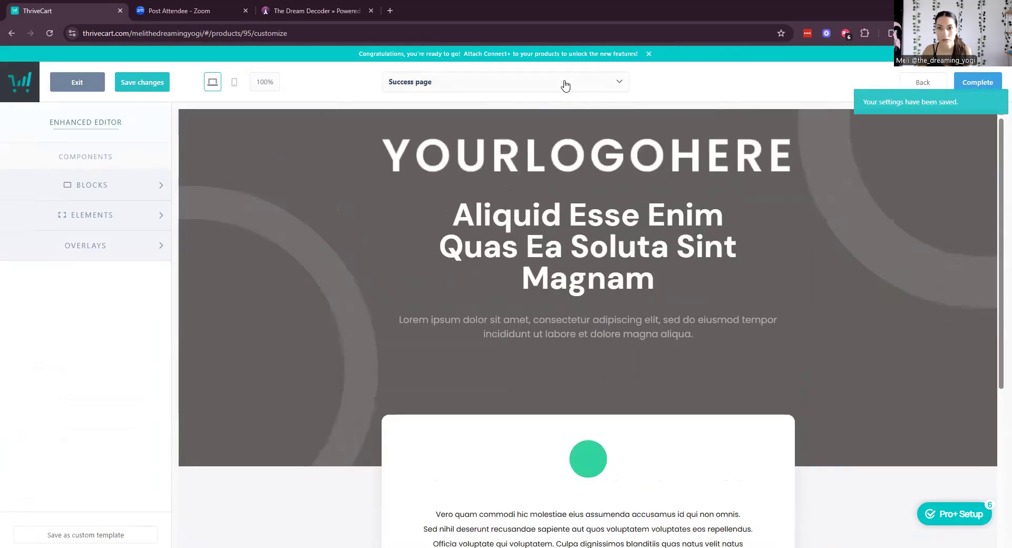
left_click(565, 85)
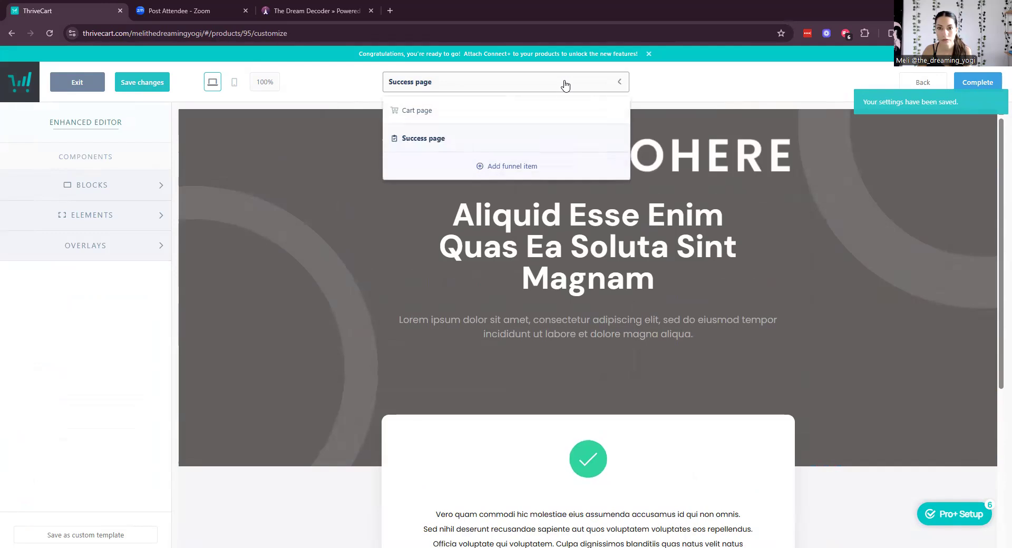
left_click(722, 108)
scroll(618, 309, "down", 5)
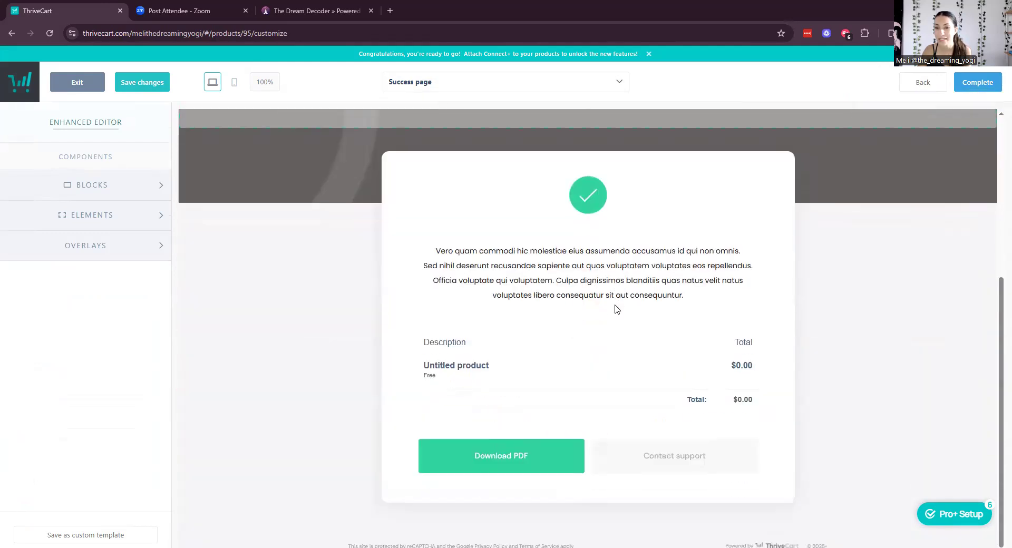
scroll(618, 310, "up", 5)
scroll(537, 447, "down", 5)
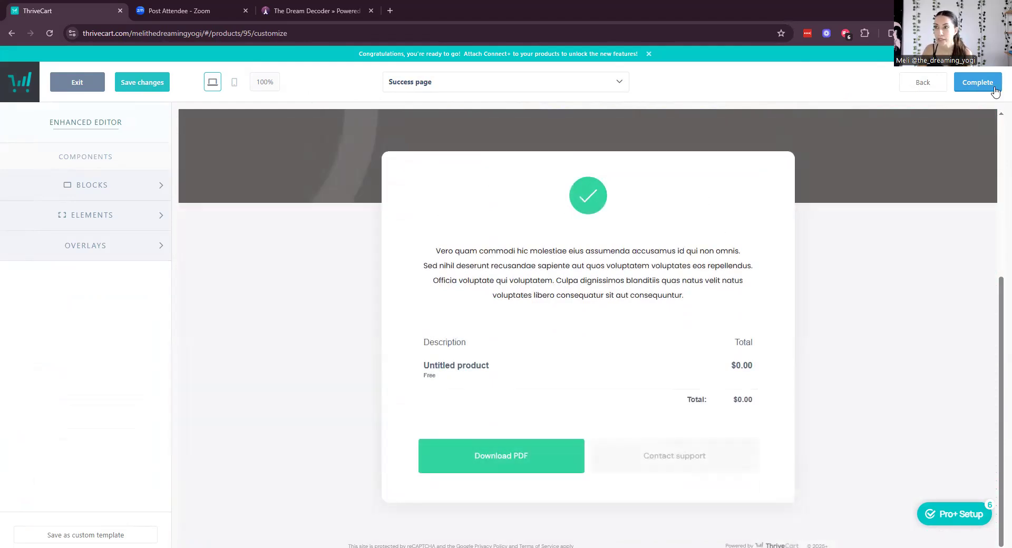
left_click(995, 90)
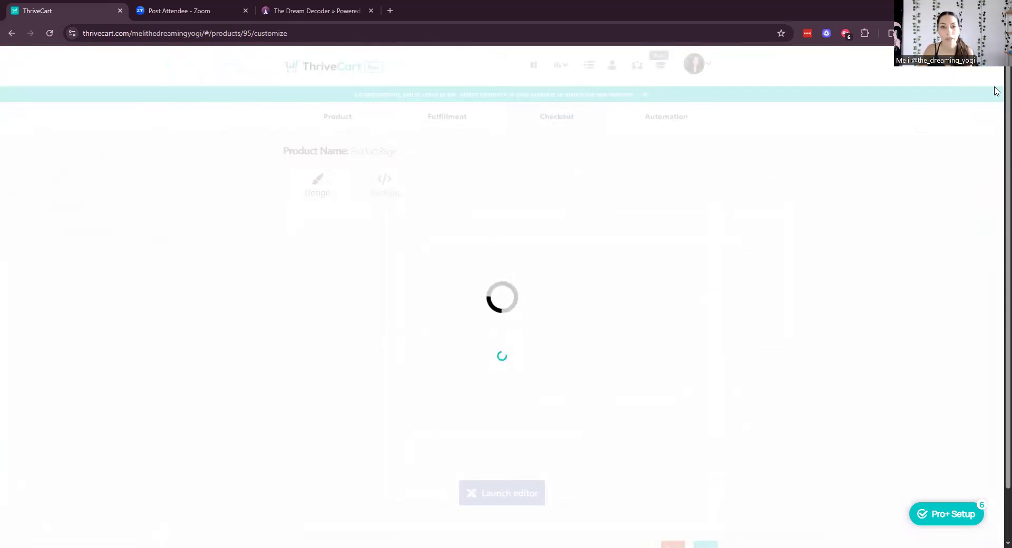
Pass through Tracking and Automation and save the product to get its test-mode checkout URL.
scroll(761, 364, "down", 1)
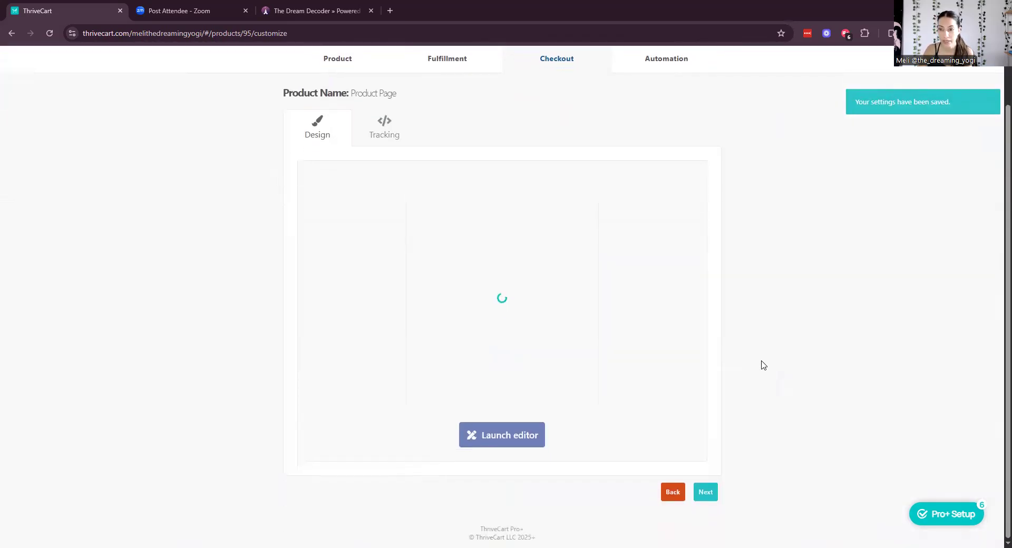
left_click(703, 496)
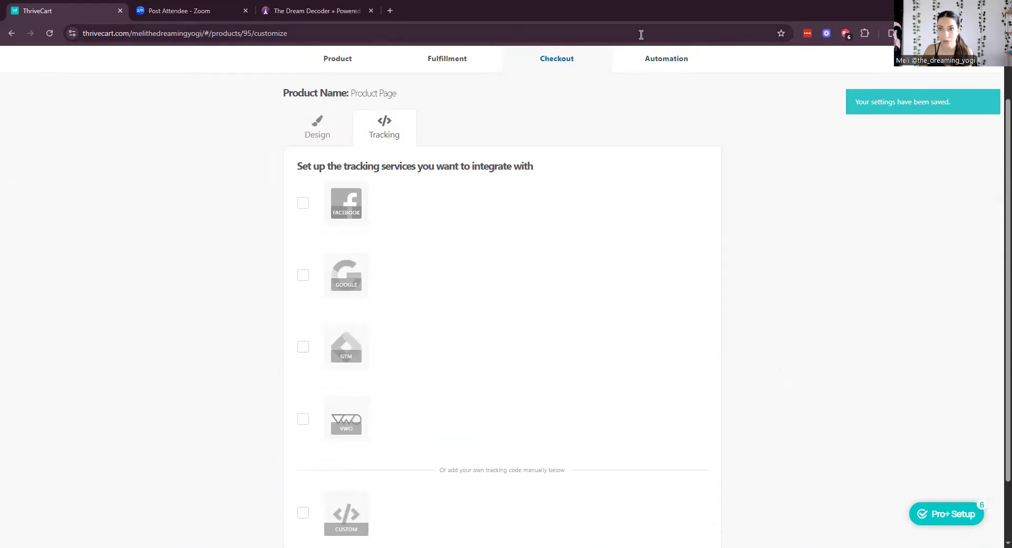
left_click(649, 57)
left_click(689, 392)
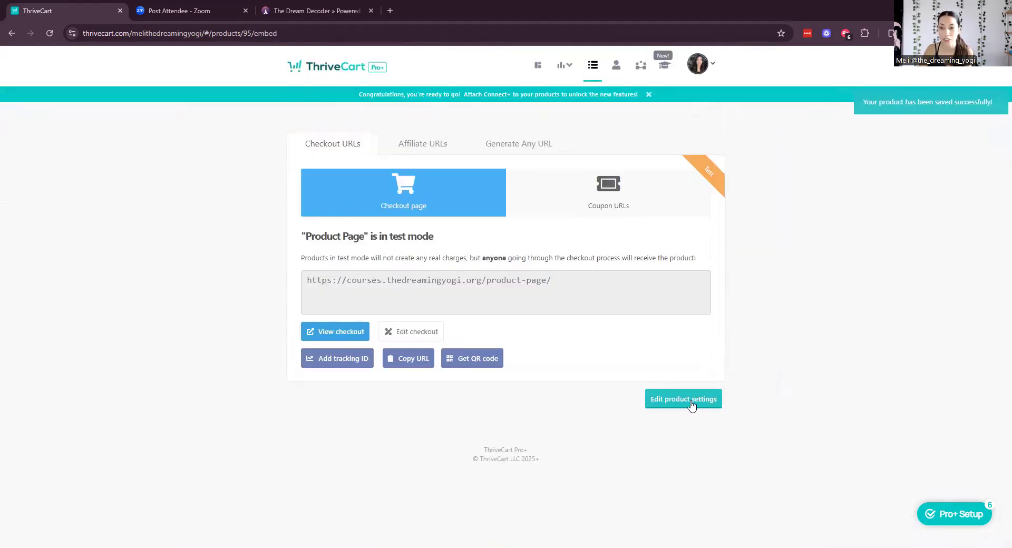
View the live checkout and test its first BOOK HERE link to the Funnel Chakras page.
left_click(348, 336)
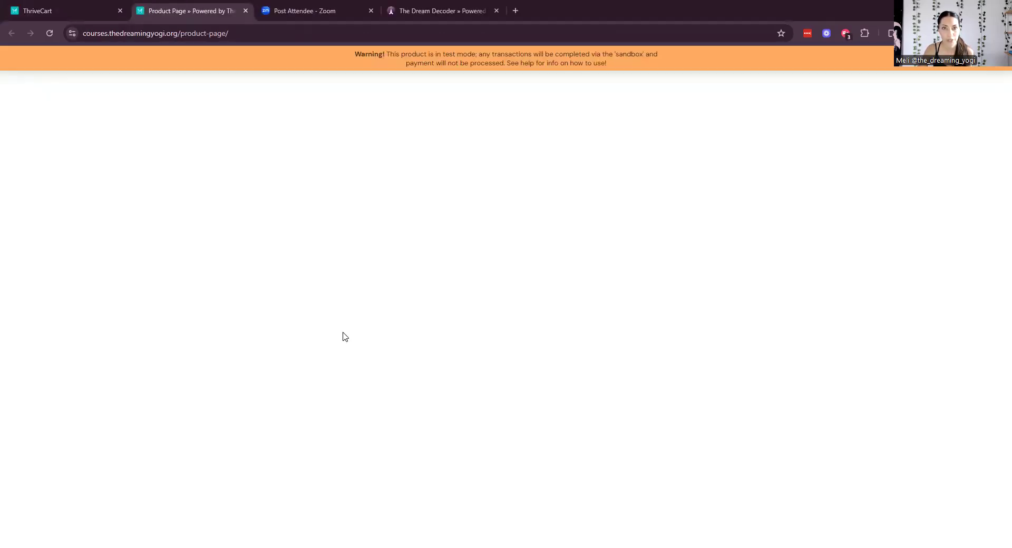
scroll(564, 237, "down", 5)
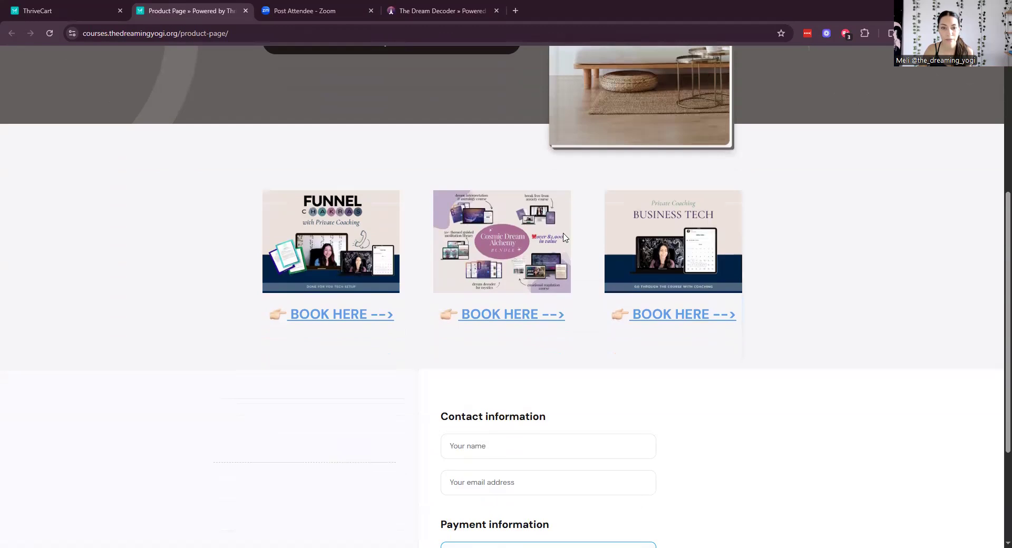
left_click(339, 316)
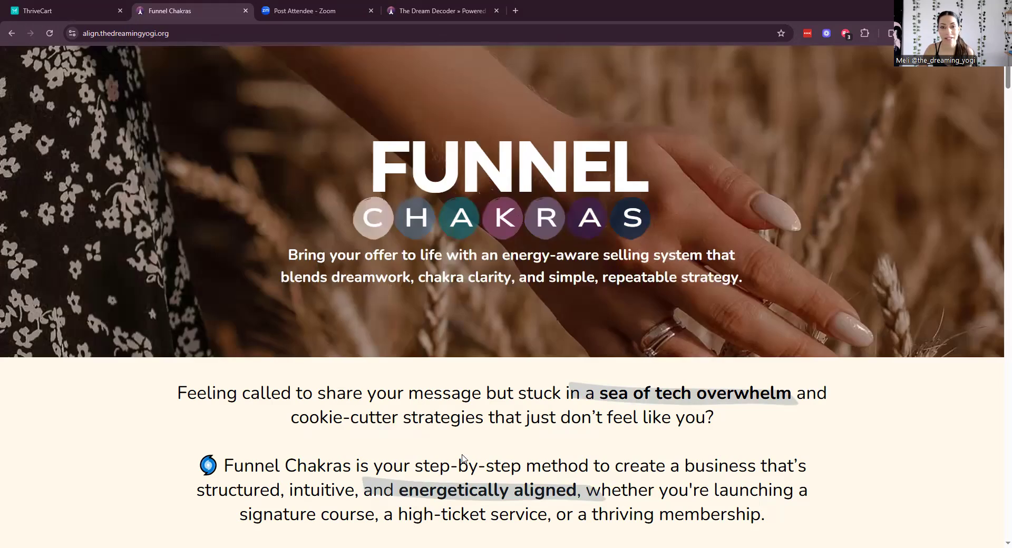
scroll(546, 277, "down", 10)
scroll(547, 278, "down", 12)
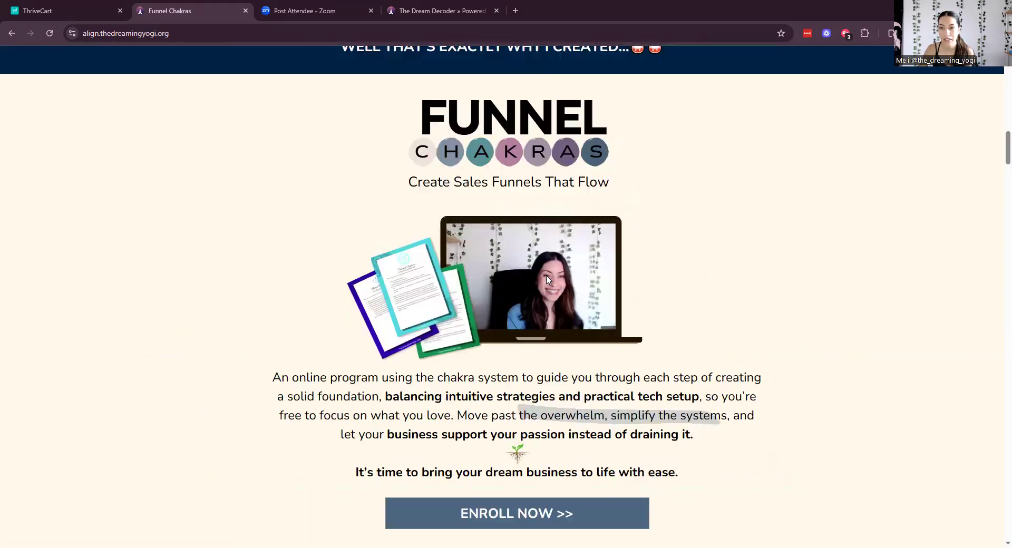
scroll(547, 278, "up", 5)
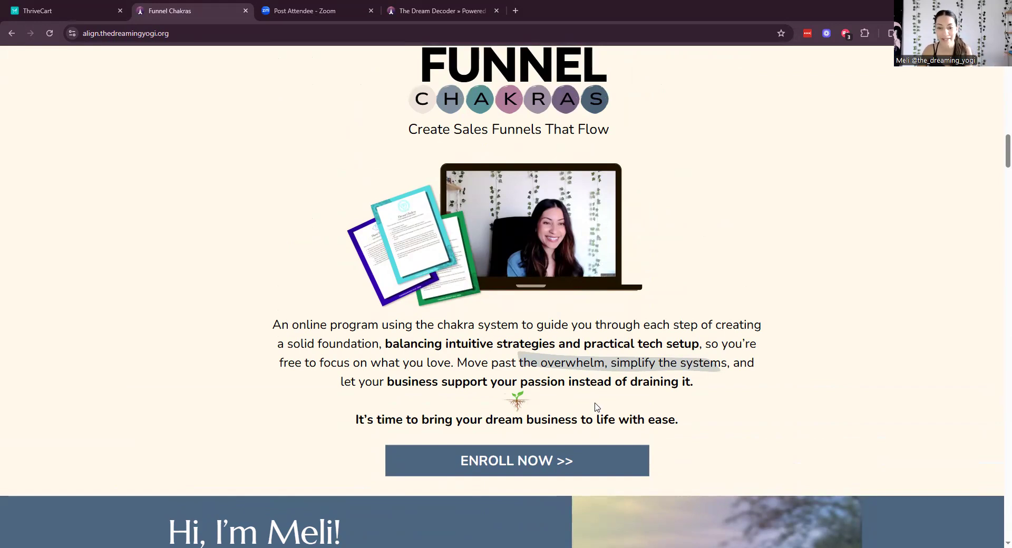
left_click(532, 461)
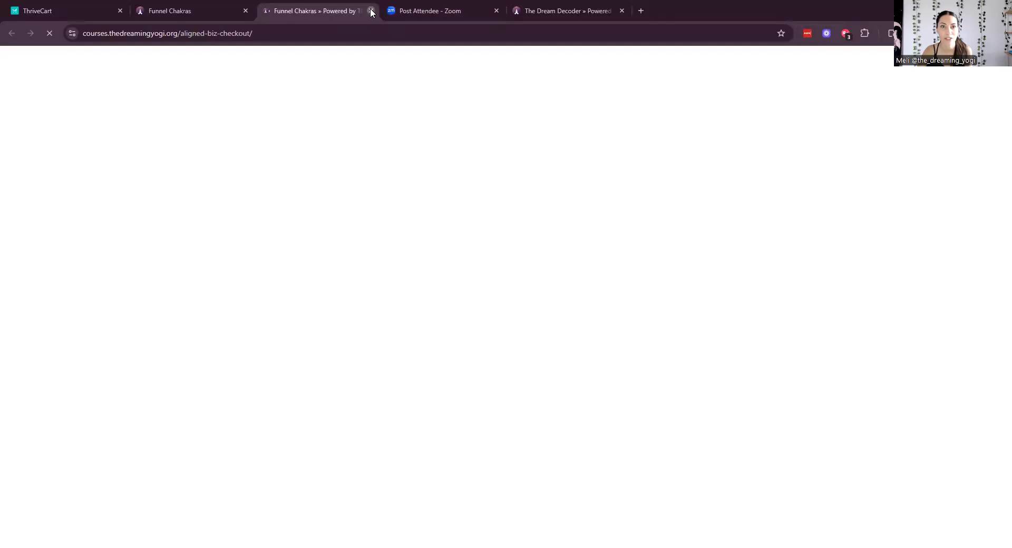
left_click(371, 11)
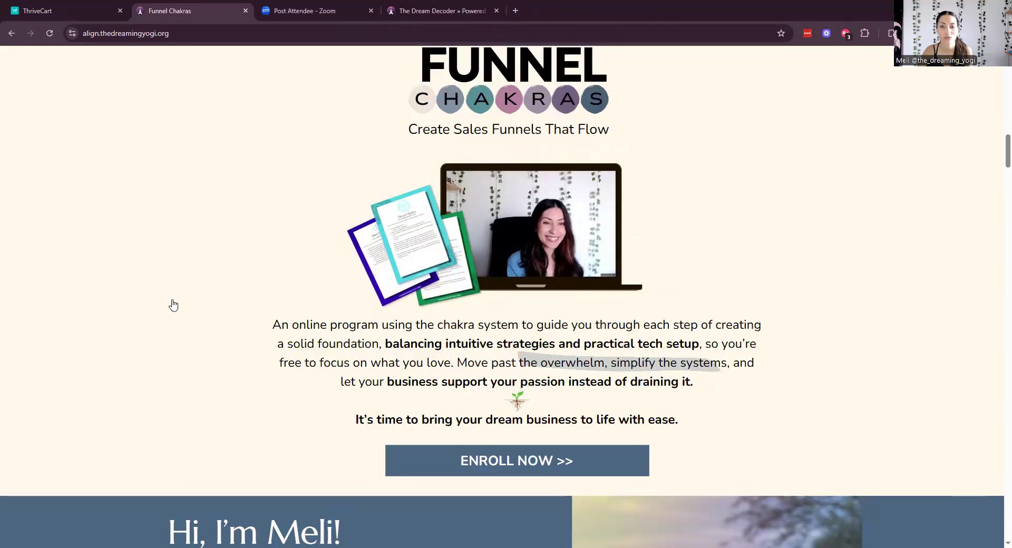